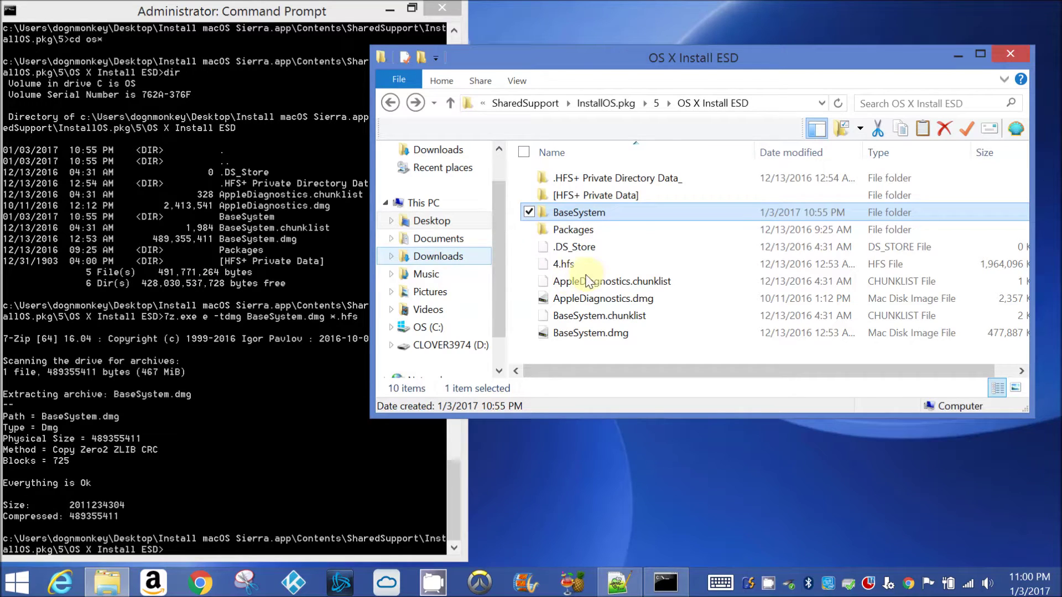
- Confirm the extracted 4.hfs is 1.87 GB, then open the BDU_v2.1.2016.020b folder in Downloads
left_click(587, 270)
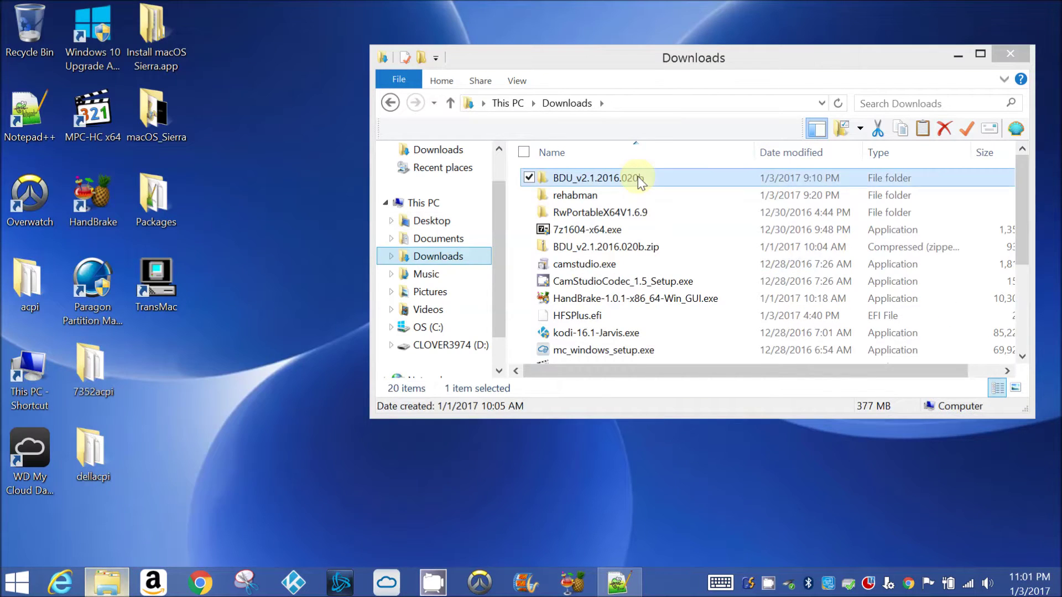
double_click(638, 177)
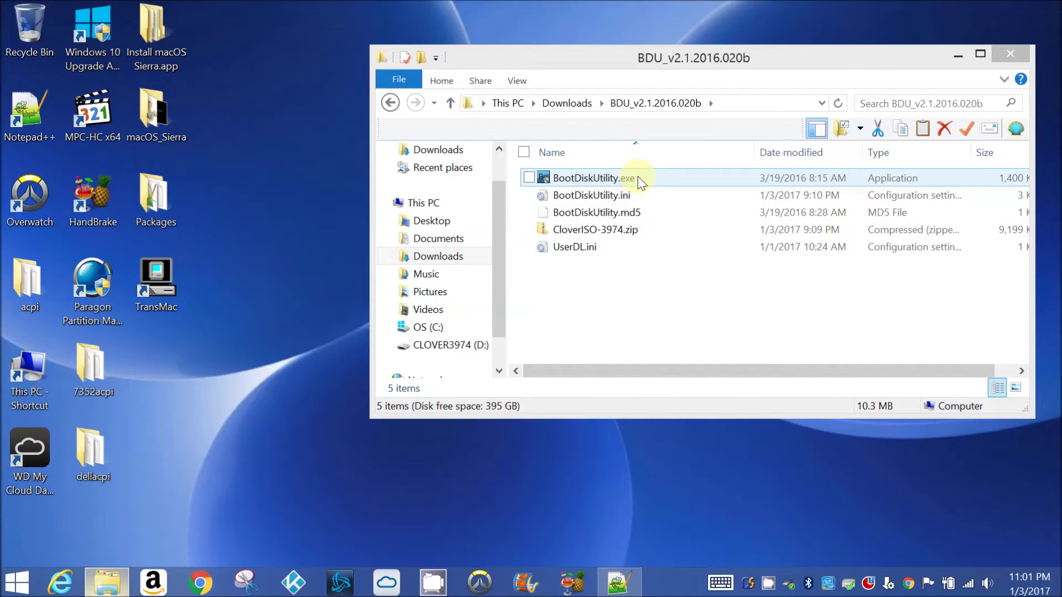
- Launch BootDiskUtility.exe with administrator rights
right_click(639, 177)
left_click(643, 175)
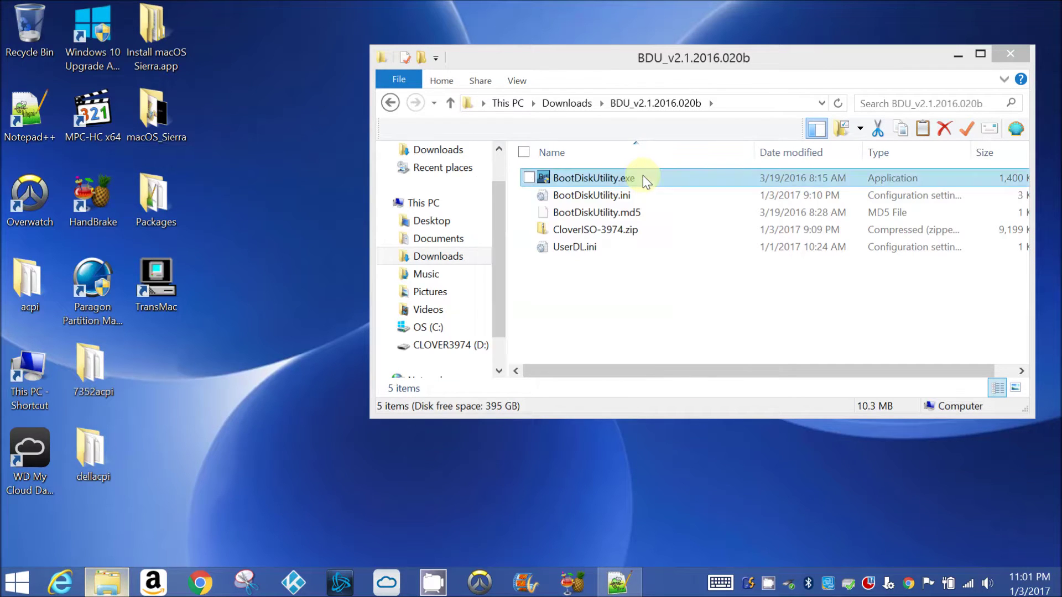
right_click(642, 177)
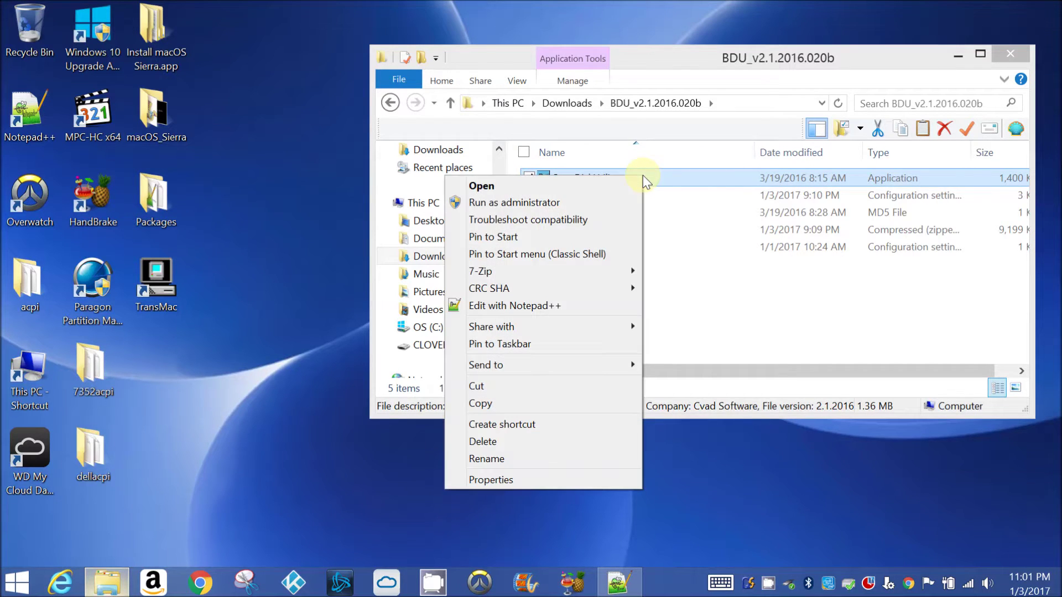
left_click(590, 208)
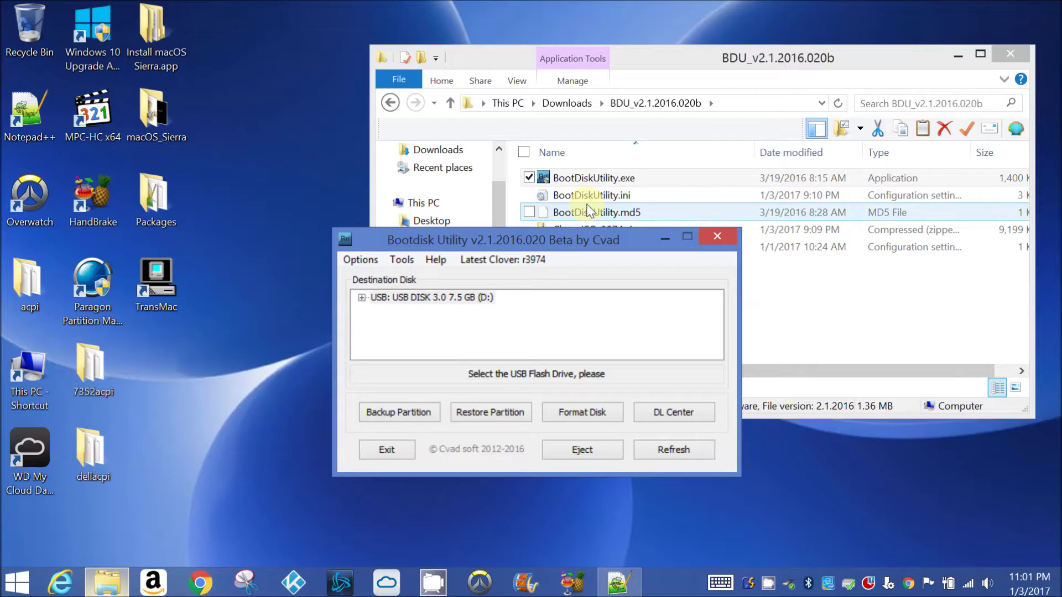
- Select Part2 of the USB disk as the partition to restore
left_click(362, 297)
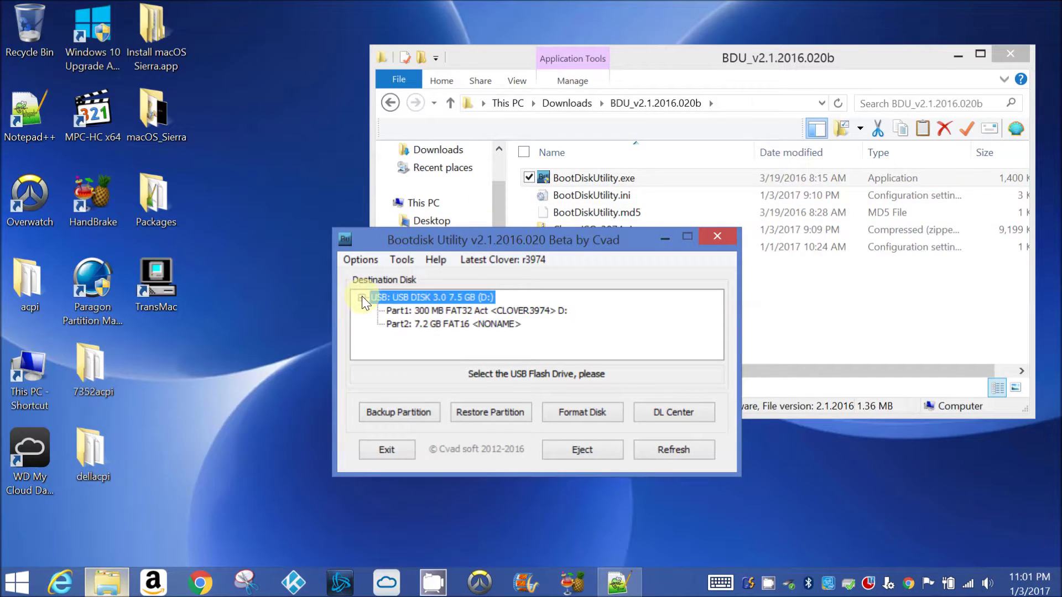
left_click(437, 324)
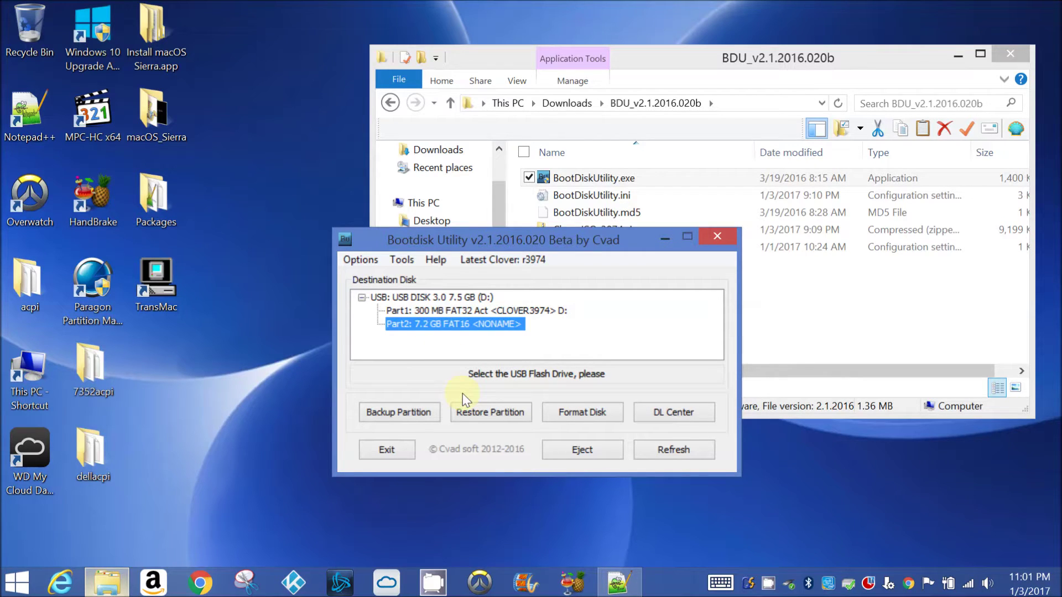
left_click(479, 409)
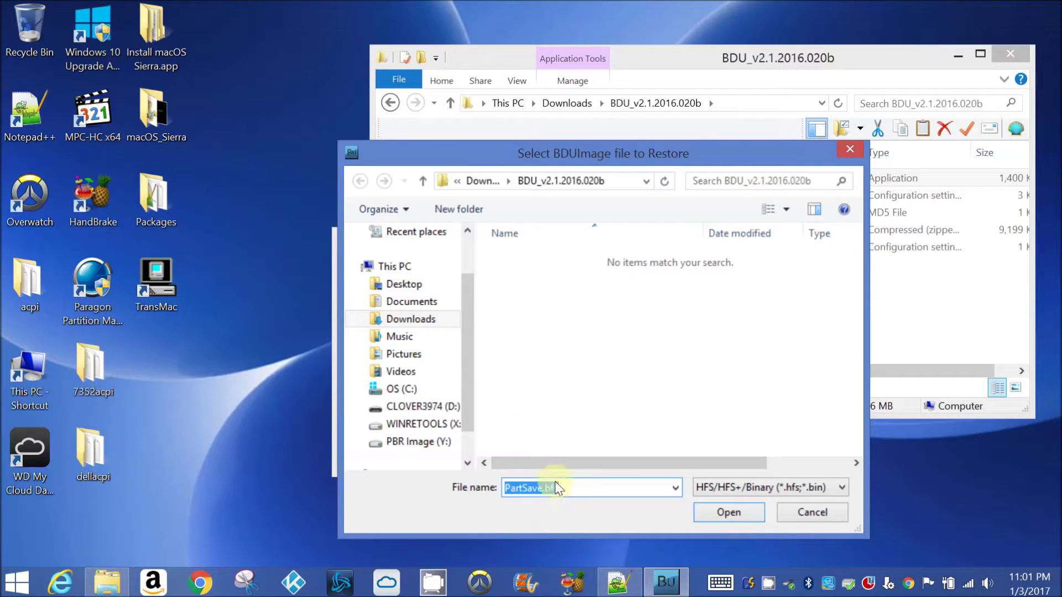
mouse_move(394, 266)
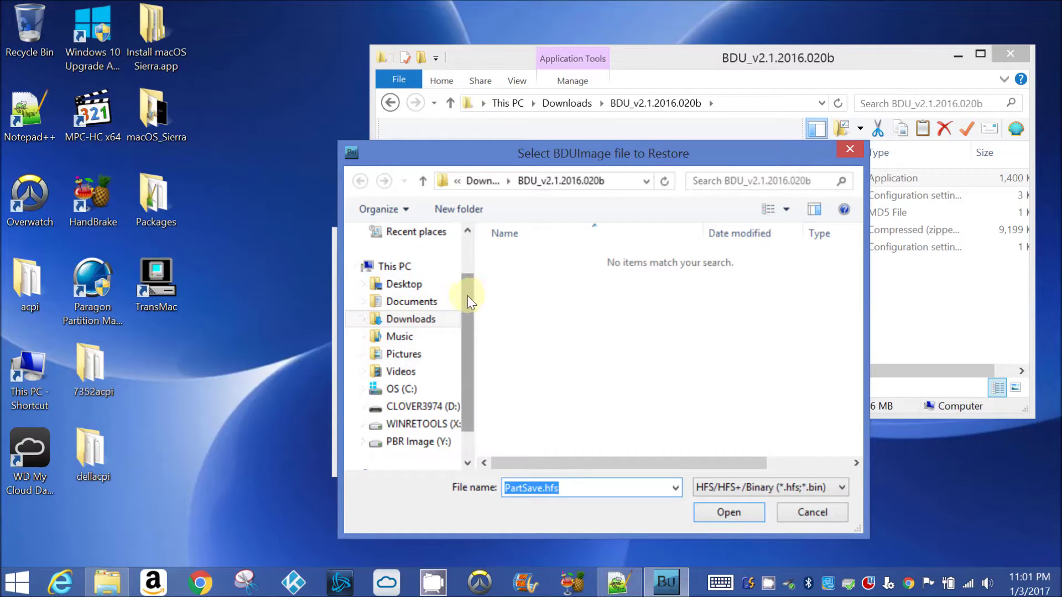
- Pick 4.hfs from Desktop > Install macOS Sierra.app > ... > InstallOS.pkg > 5 > OS X Install ESD
left_click(428, 287)
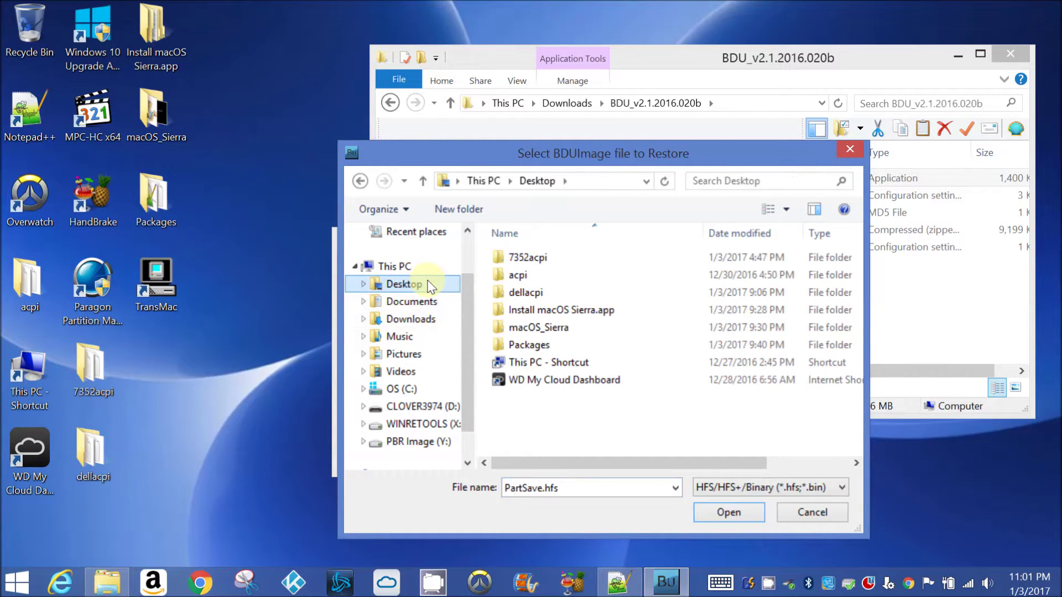
double_click(529, 308)
double_click(521, 261)
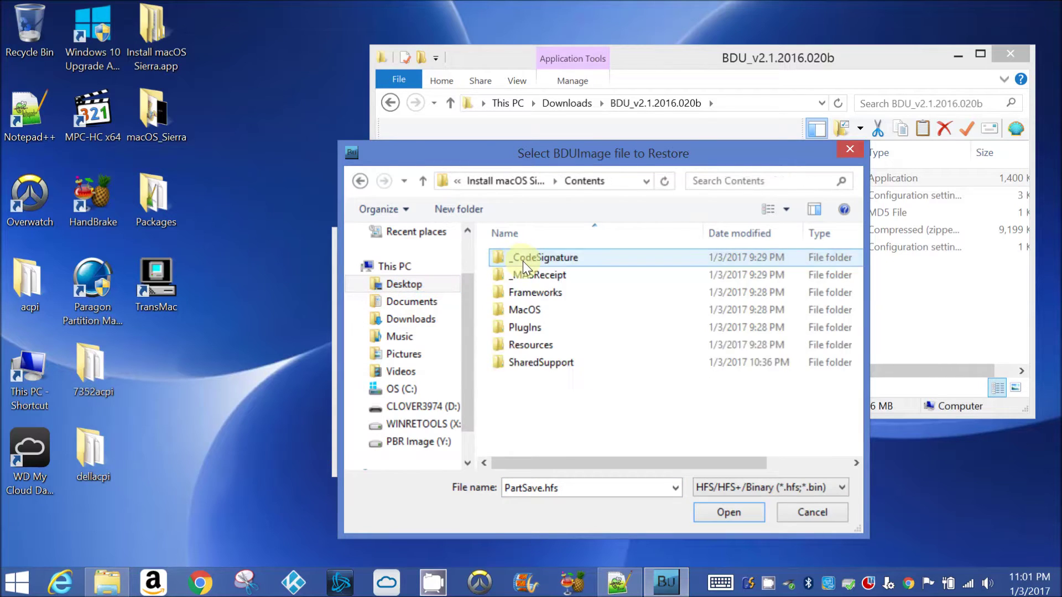
double_click(535, 362)
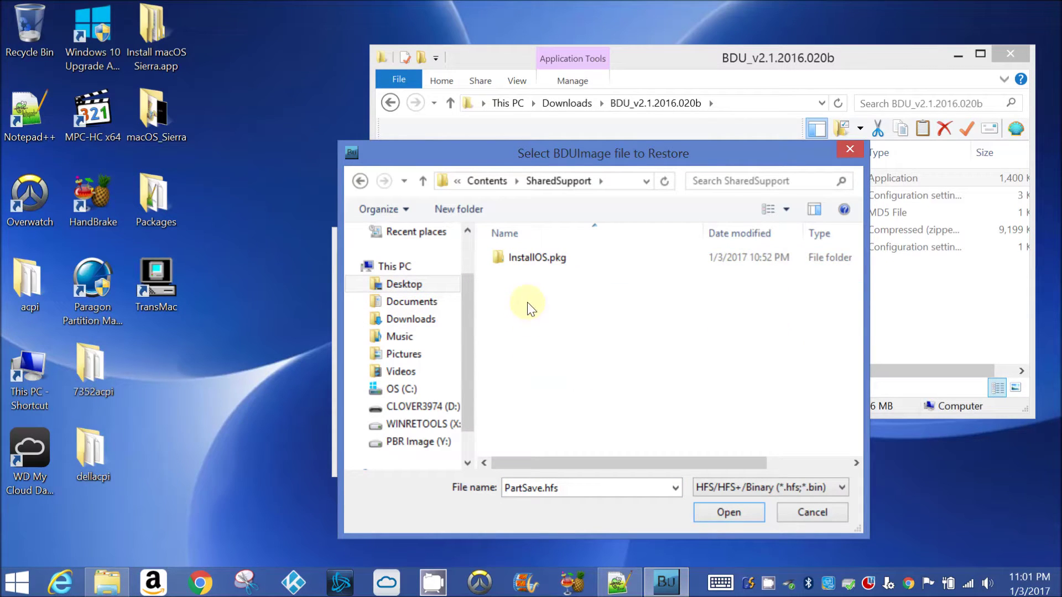
double_click(554, 258)
double_click(554, 257)
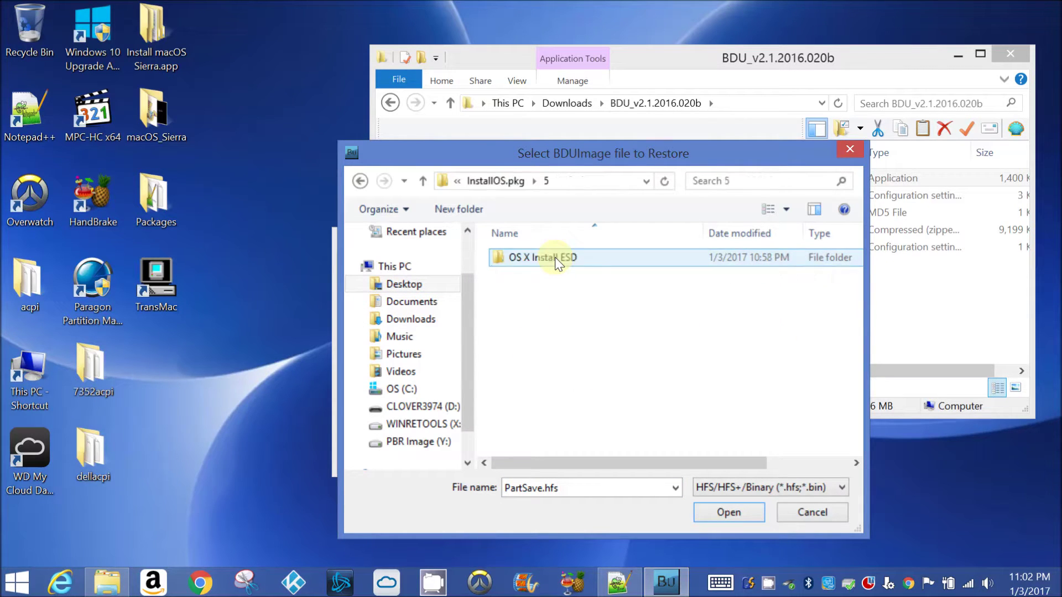
double_click(555, 257)
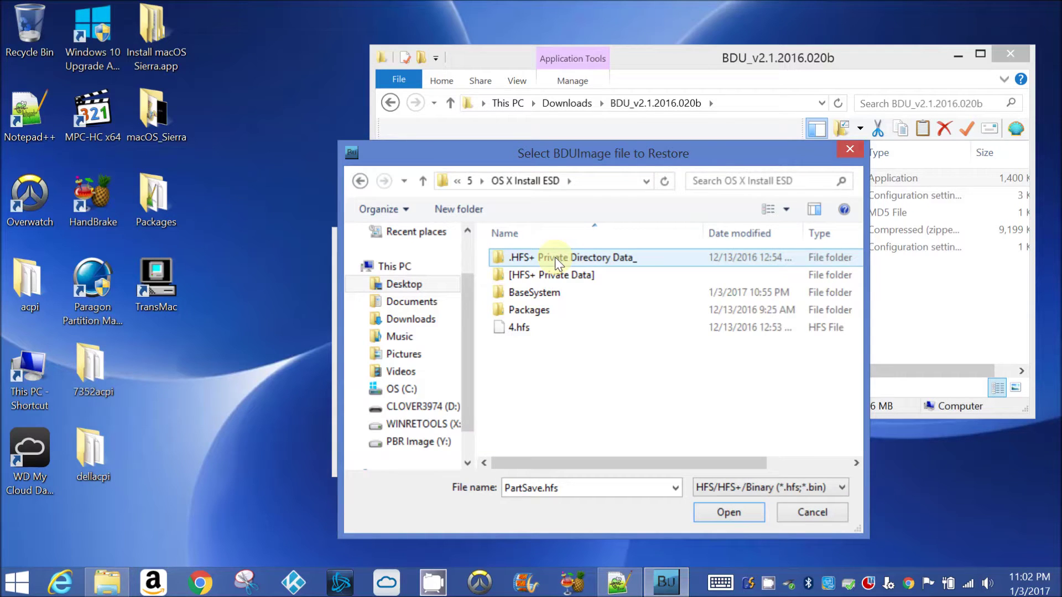
left_click(550, 325)
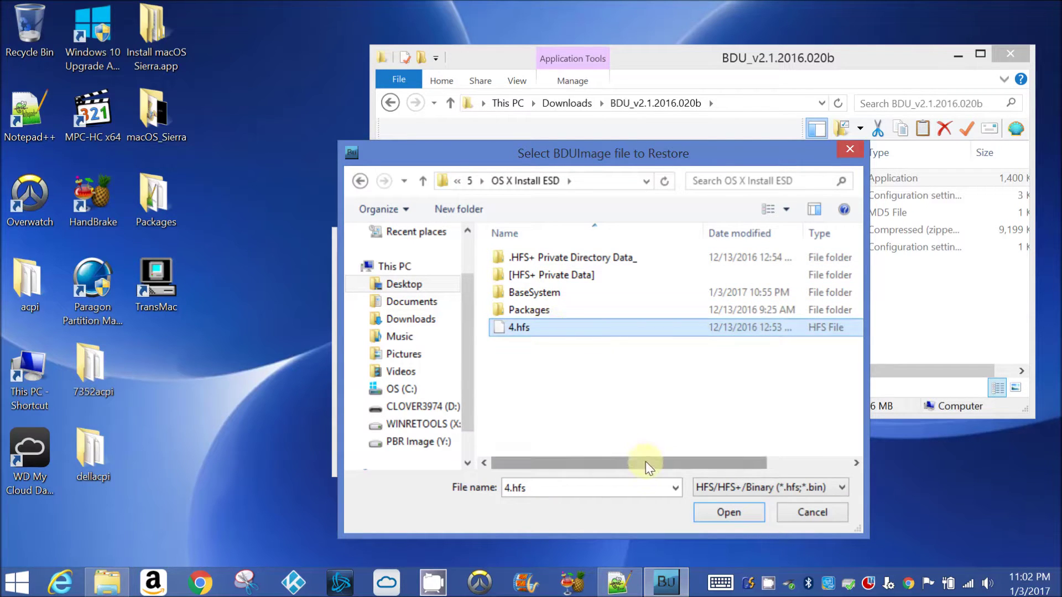
mouse_move(645, 462)
left_mouse_down()
mouse_move(716, 458)
mouse_move(637, 457)
left_mouse_up()
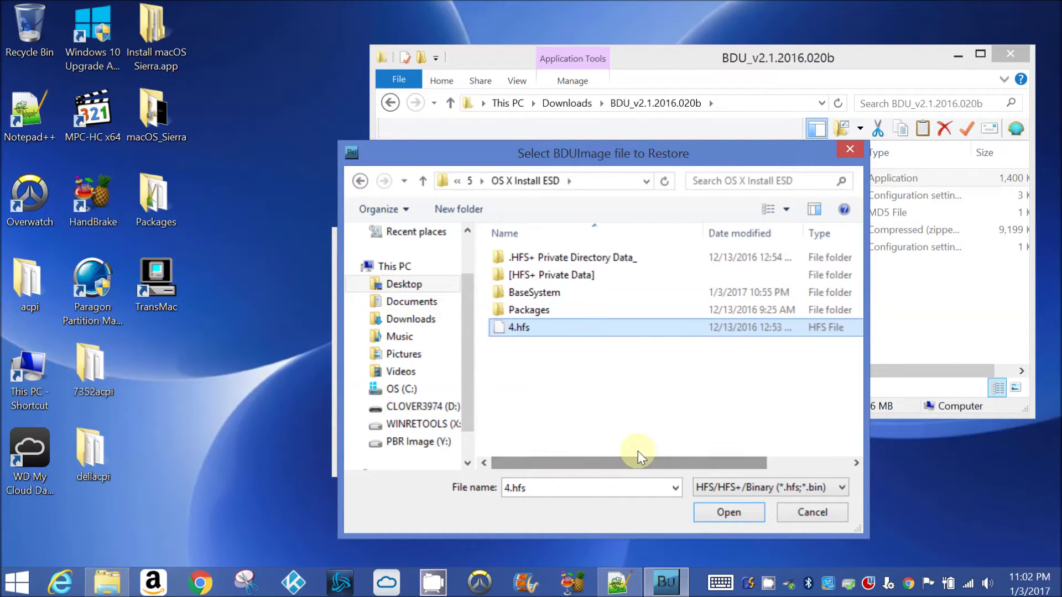
left_click(722, 515)
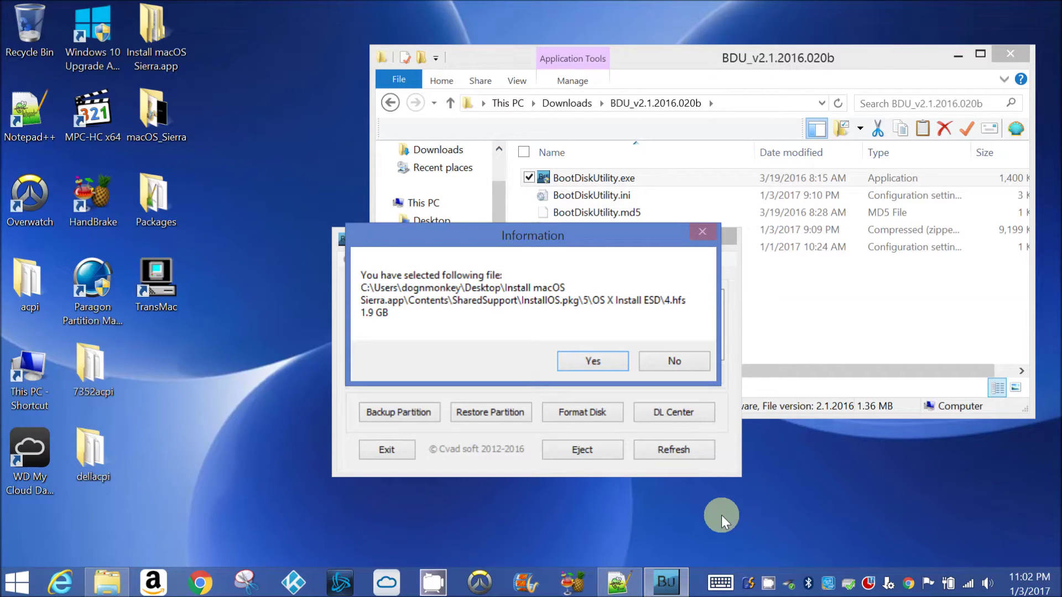
- Approve restoring 4.hfs onto Part2 and select the restored 1.9 GB partition
left_click(596, 362)
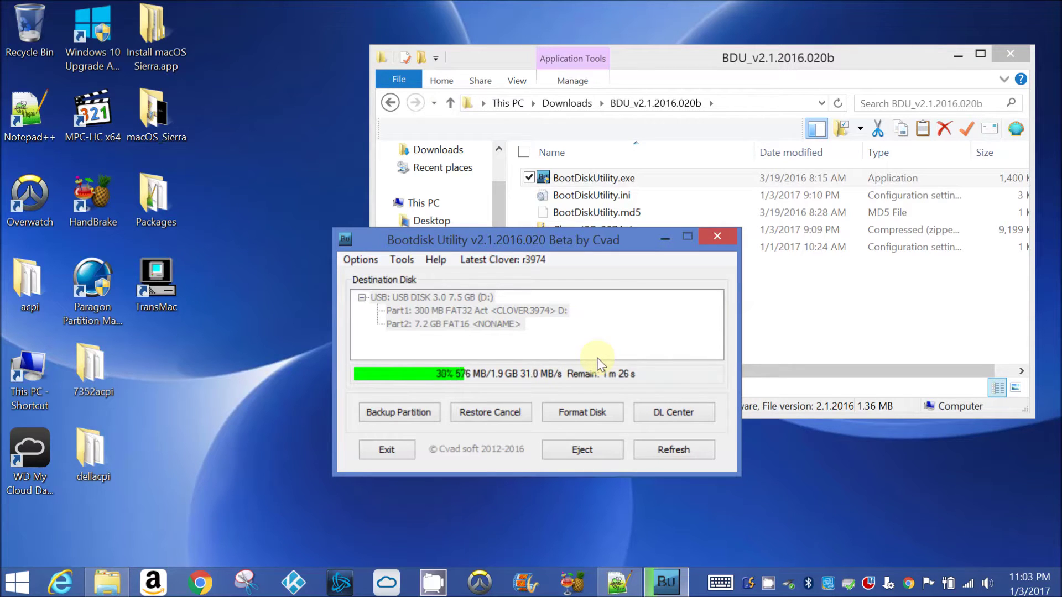
left_click(458, 330)
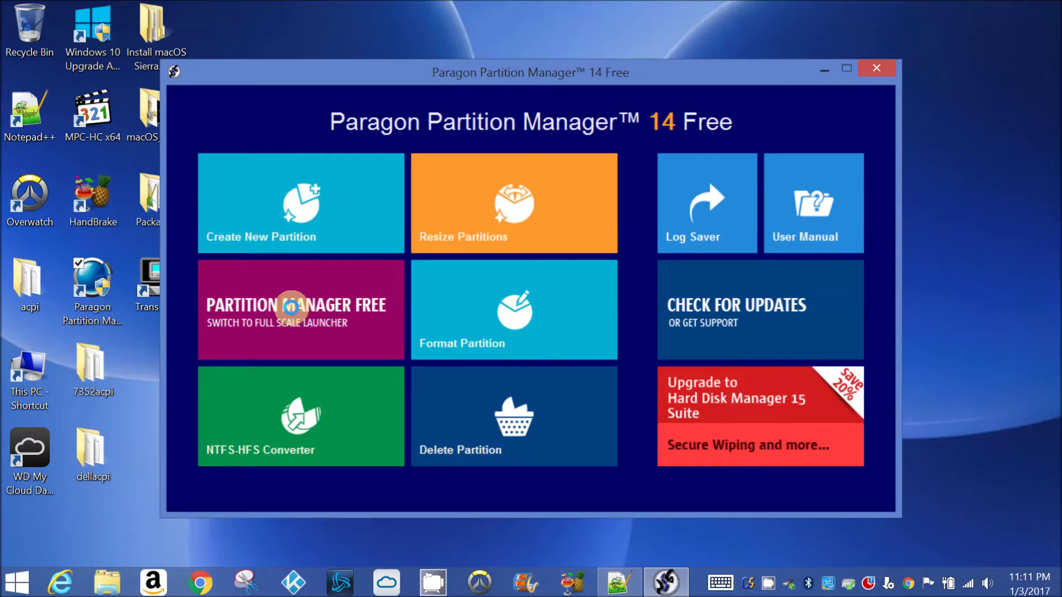
- Extend the OS X Base System partition over the unallocated space to 7.2 GB
left_click(290, 296)
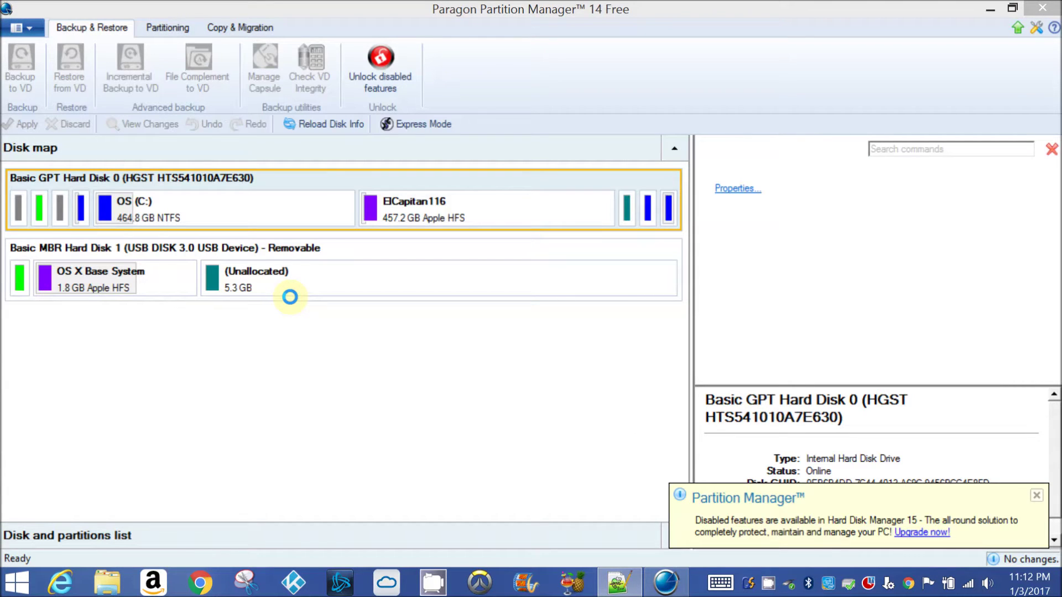
left_click(116, 277)
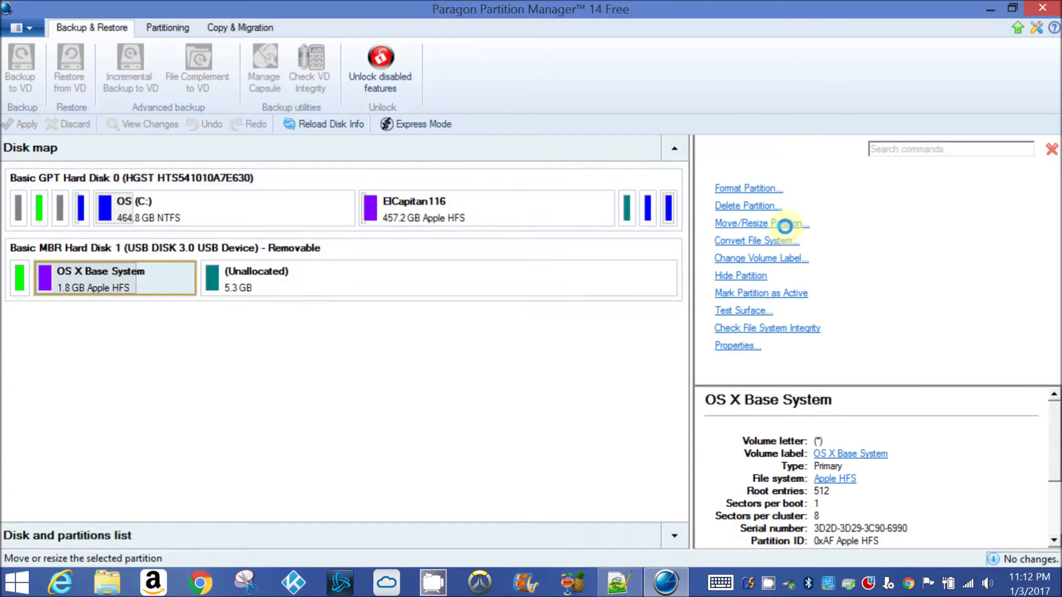
left_click(768, 222)
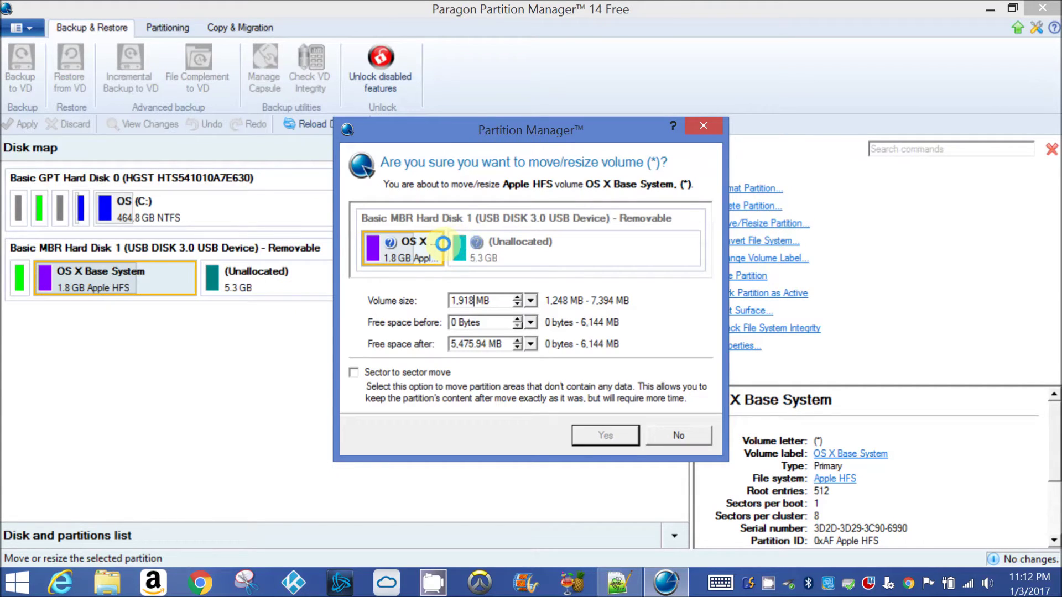
mouse_move(447, 243)
left_mouse_down()
mouse_move(724, 238)
mouse_move(717, 232)
left_mouse_up()
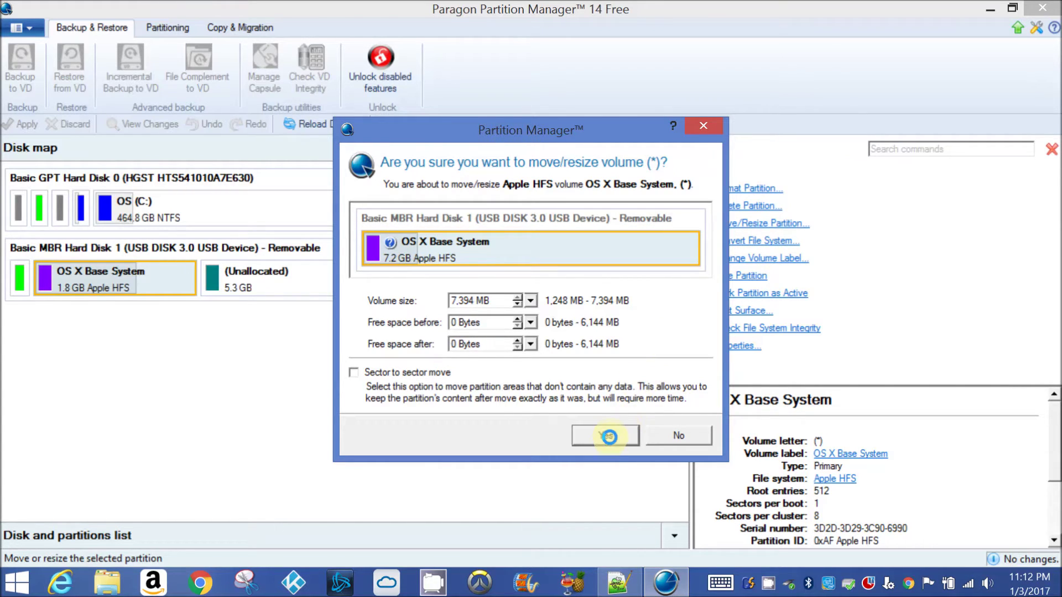
left_click(609, 437)
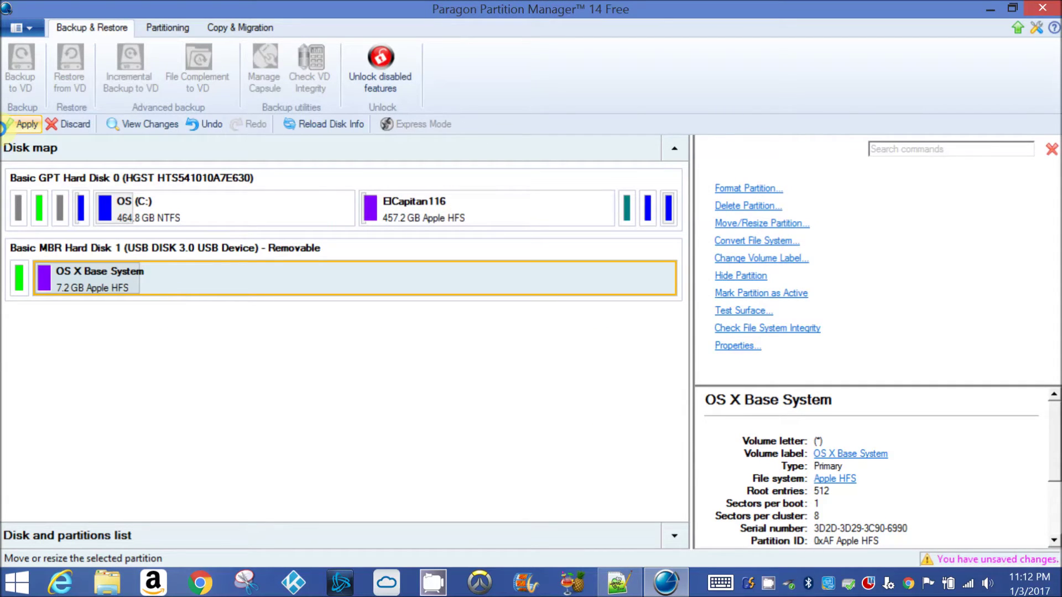
- Apply the pending resize and turn off future apply confirmations
left_click(11, 123)
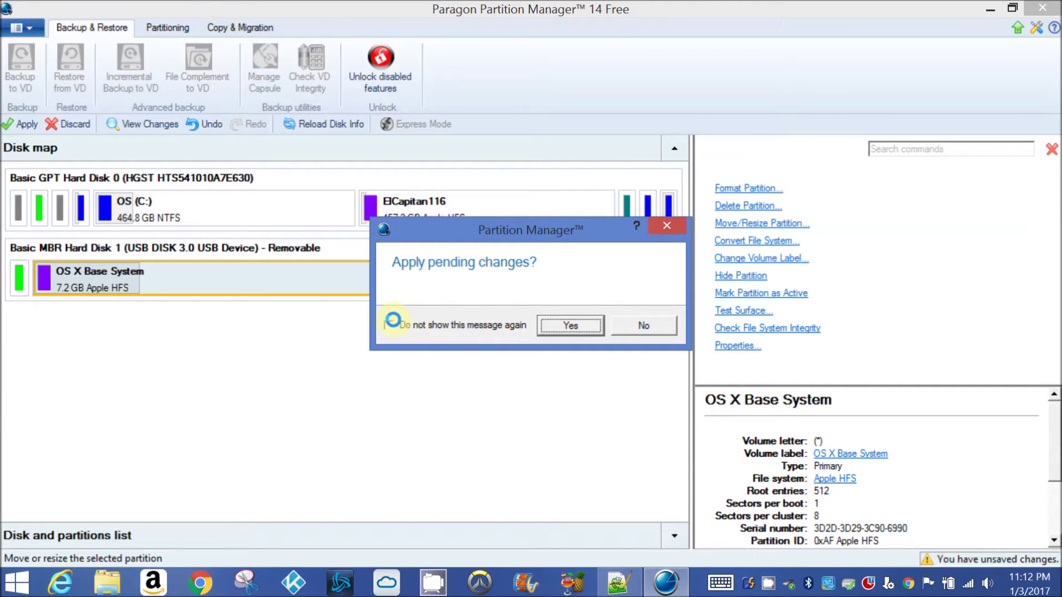
left_click(389, 323)
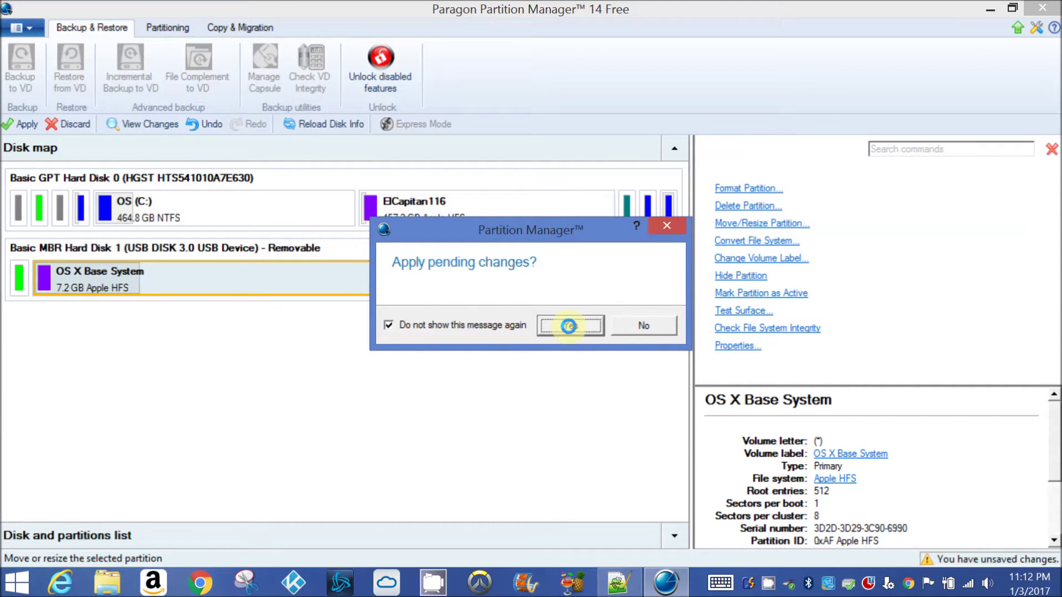
left_click(568, 325)
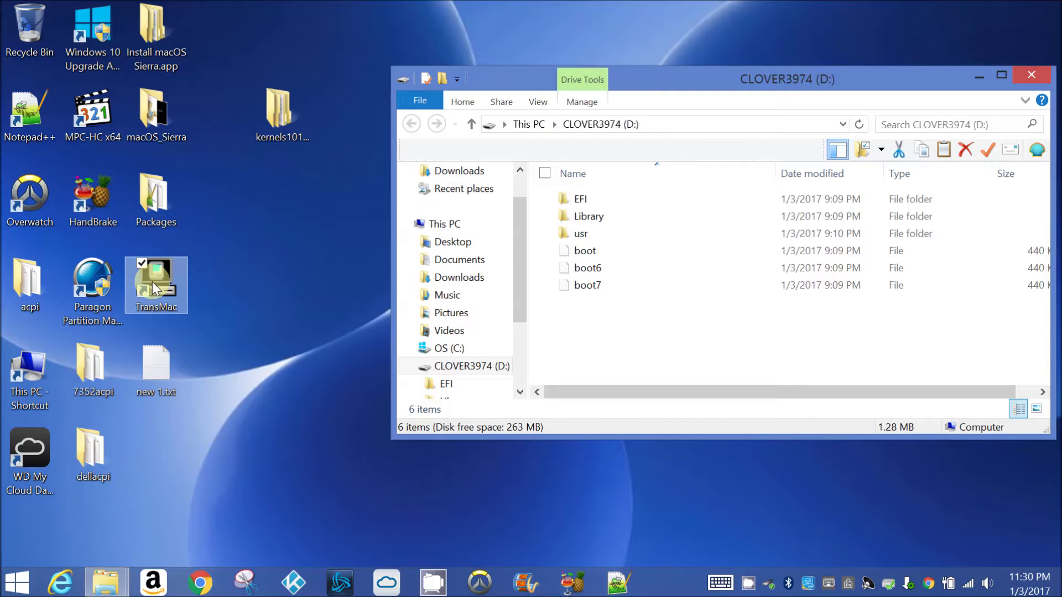
- Start TransMac past the trial notice and open USB DISK 3.0
left_click(152, 281)
double_click(152, 282)
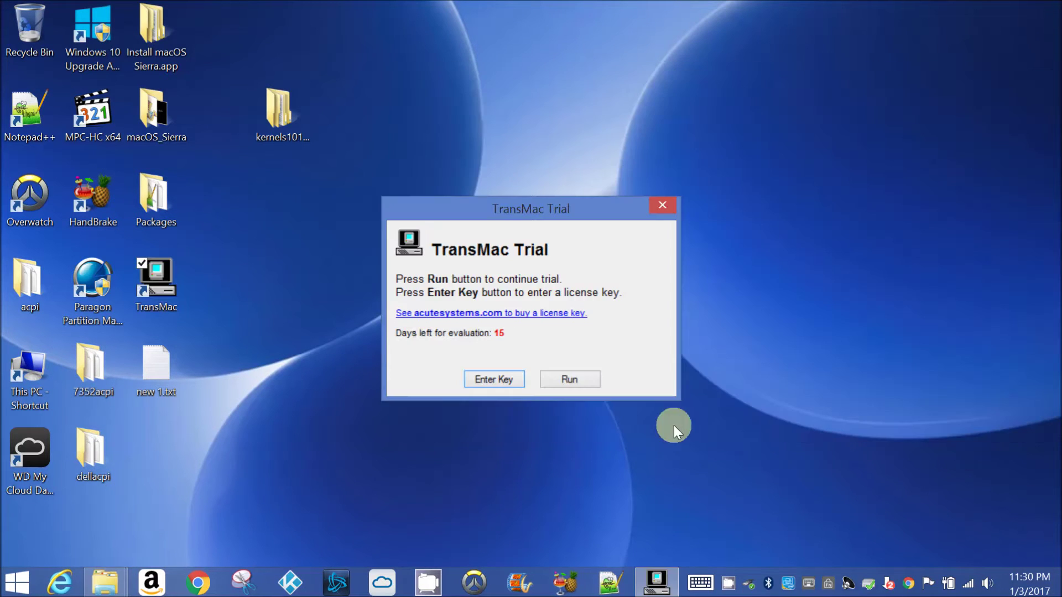
left_click(582, 376)
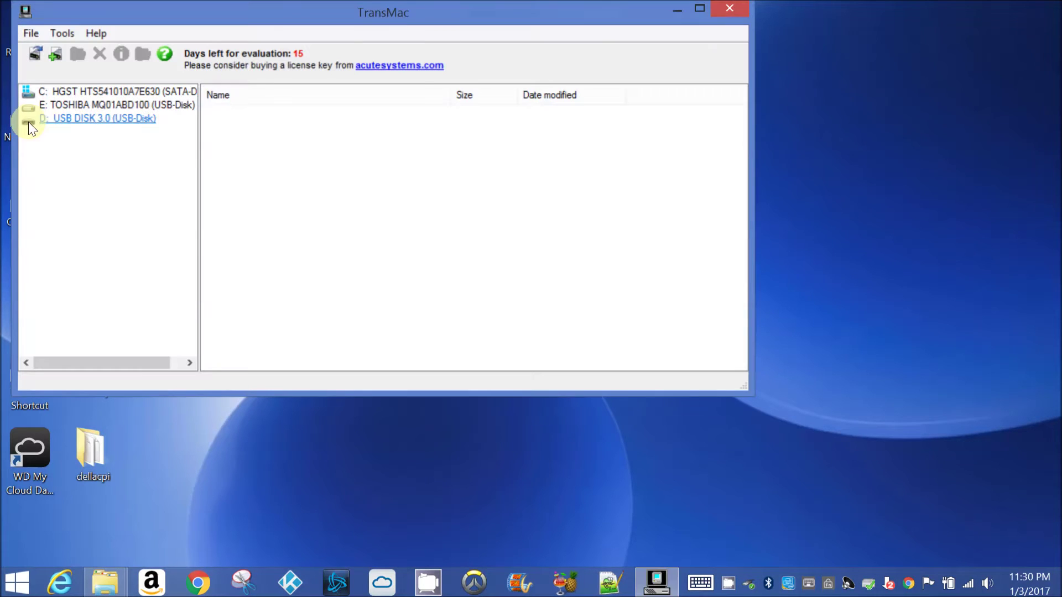
double_click(29, 122)
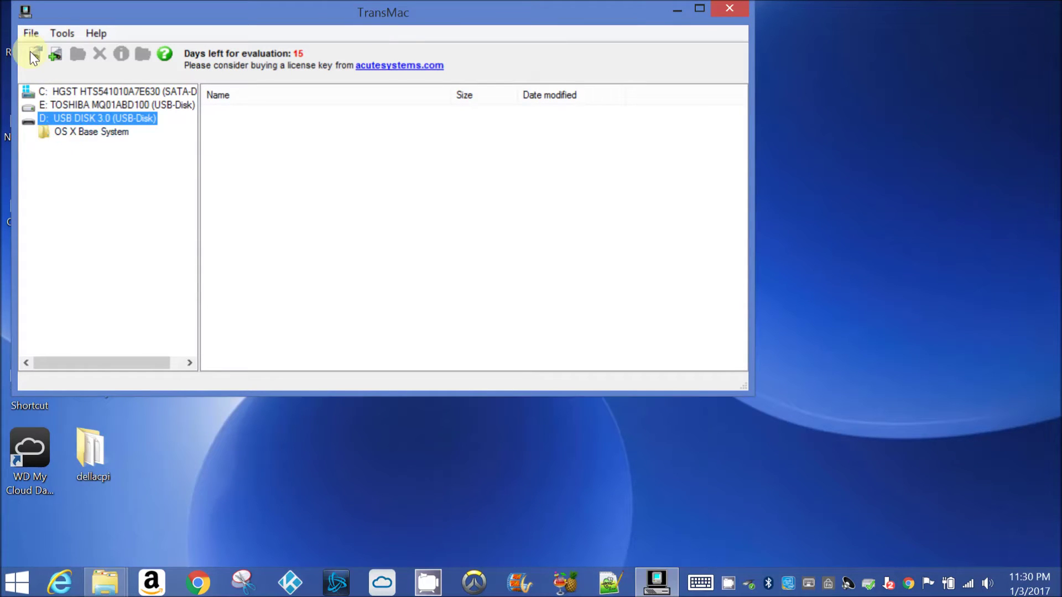
- Enable Show hidden files in TransMac's Settings
left_click(66, 36)
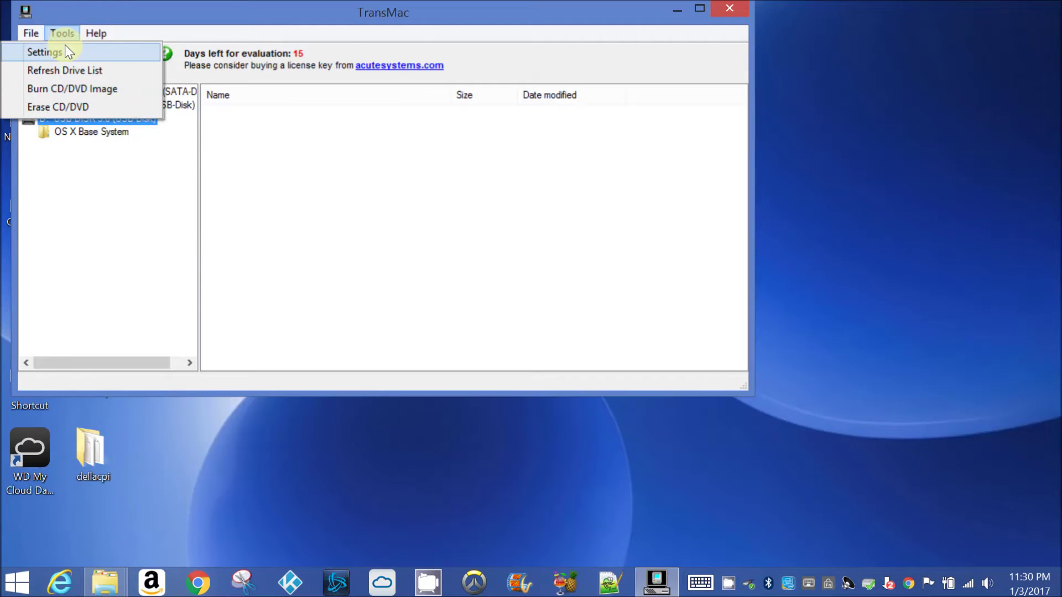
left_click(66, 50)
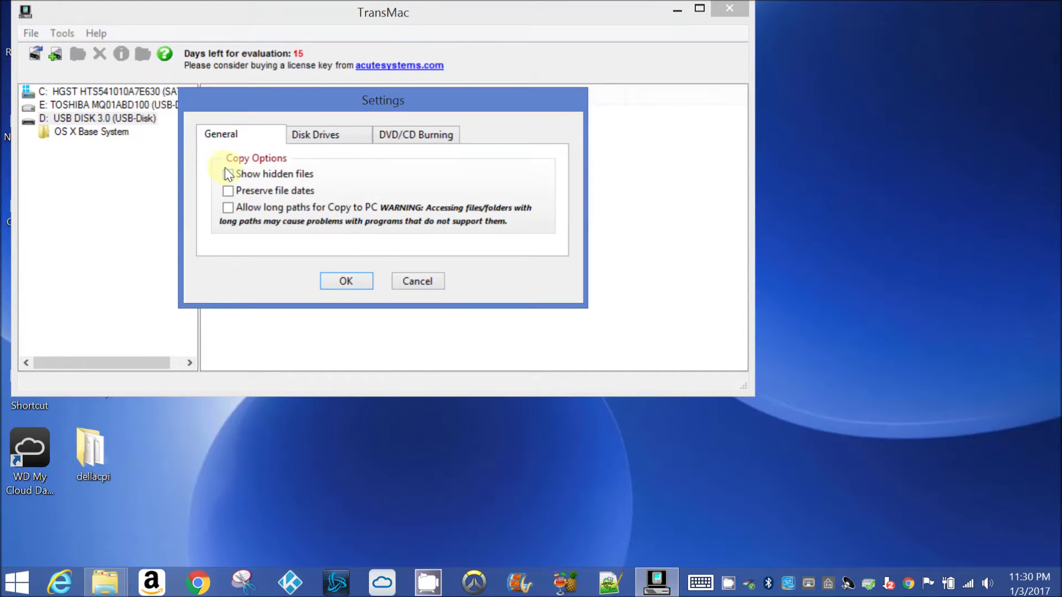
left_click(228, 175)
left_click(343, 281)
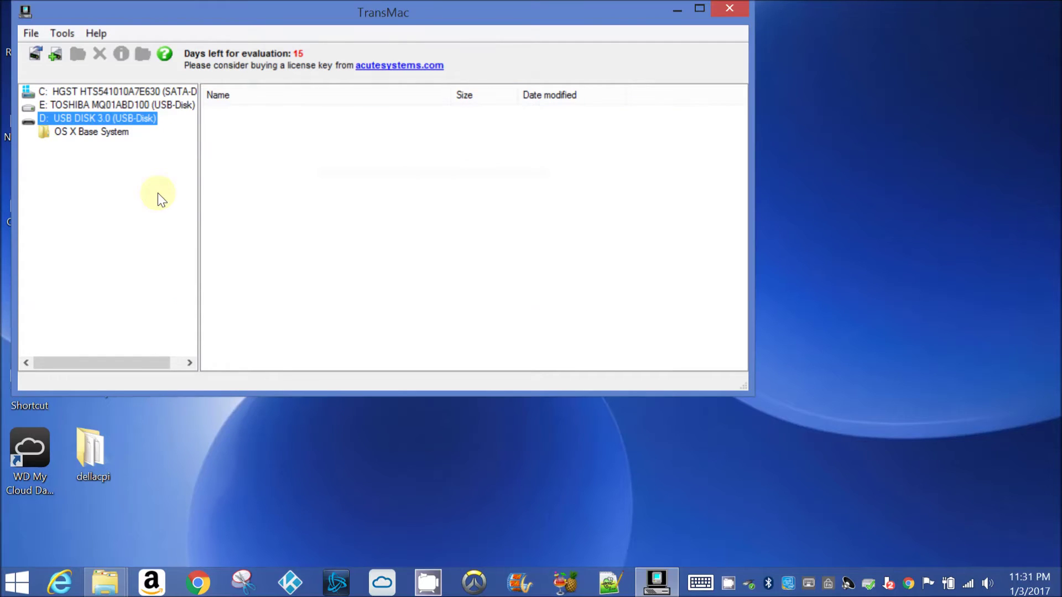
- Open OS X Base System > System > Installation on the USB volume
left_click(108, 135)
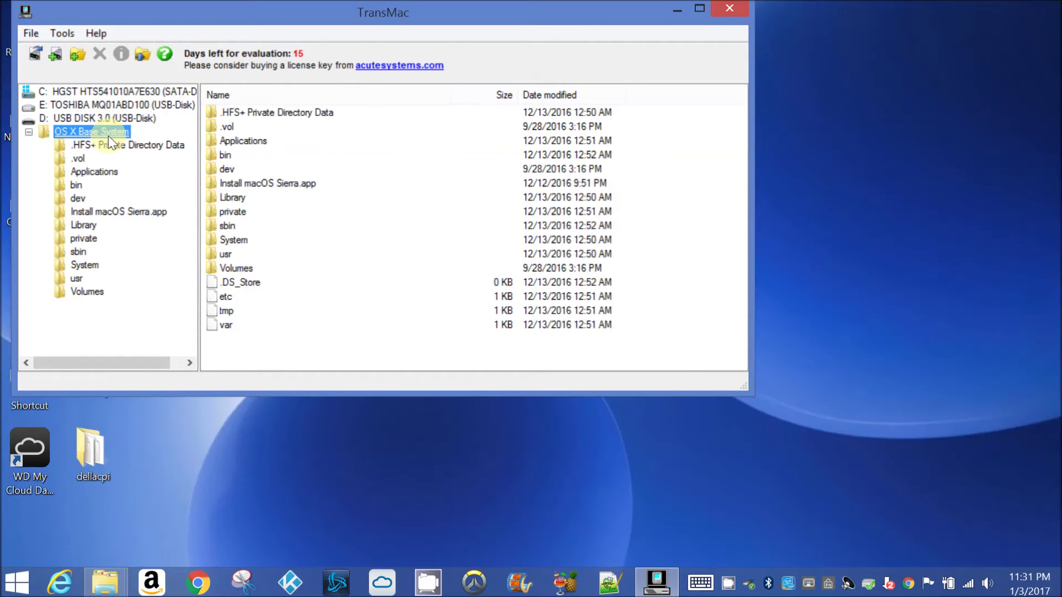
left_click(237, 239)
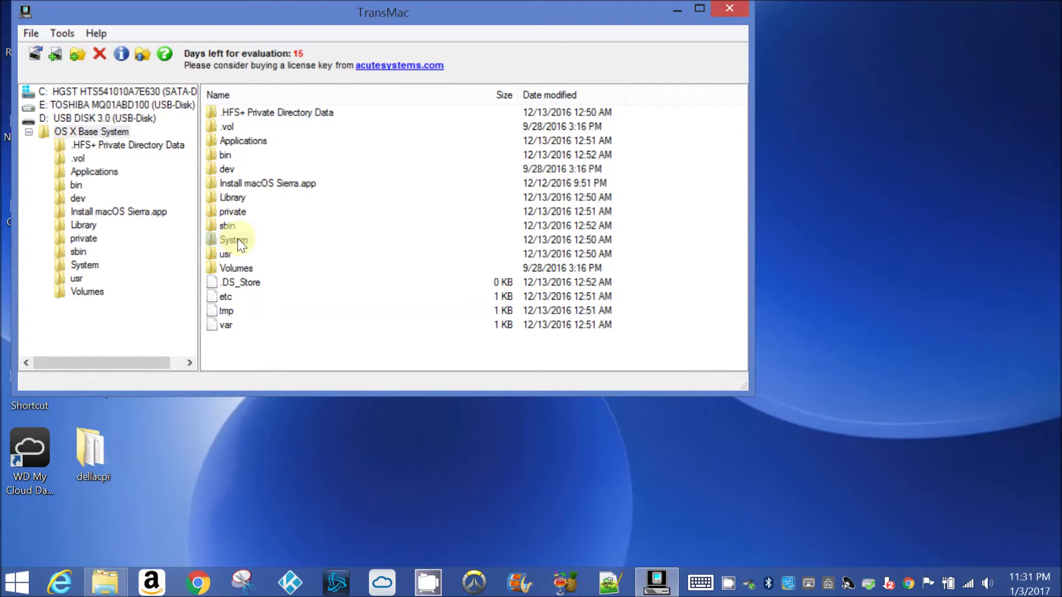
double_click(238, 241)
double_click(249, 115)
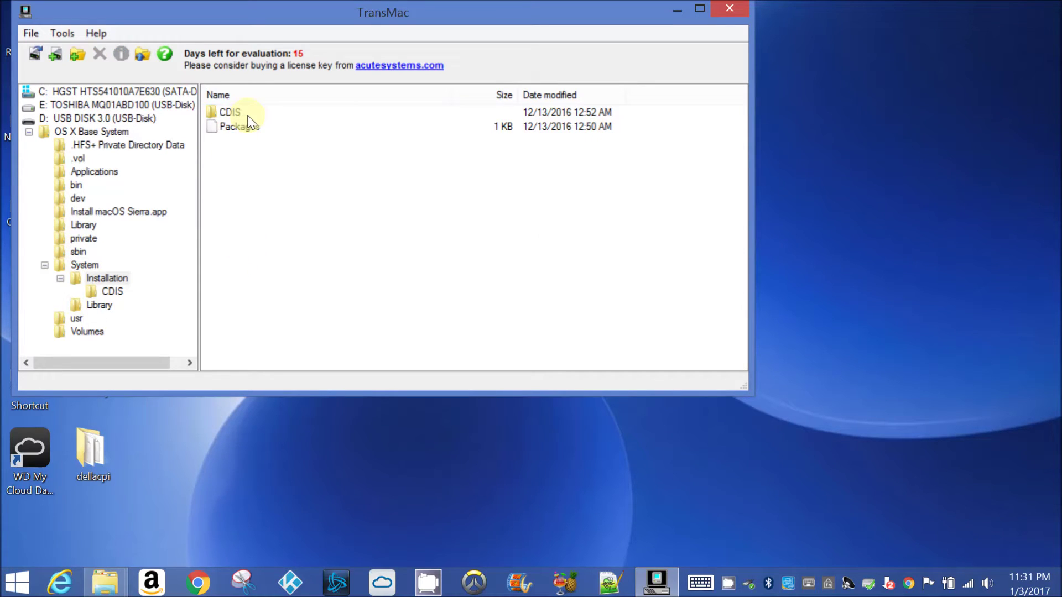
- Delete the Packages file and choose Copy here inside Installation
left_click(246, 132)
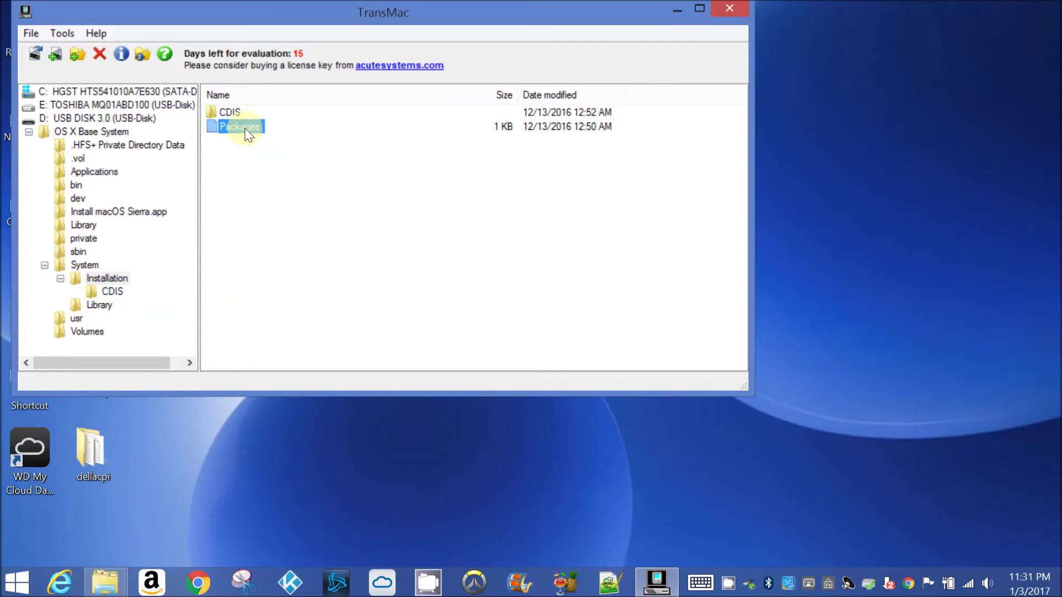
right_click(247, 135)
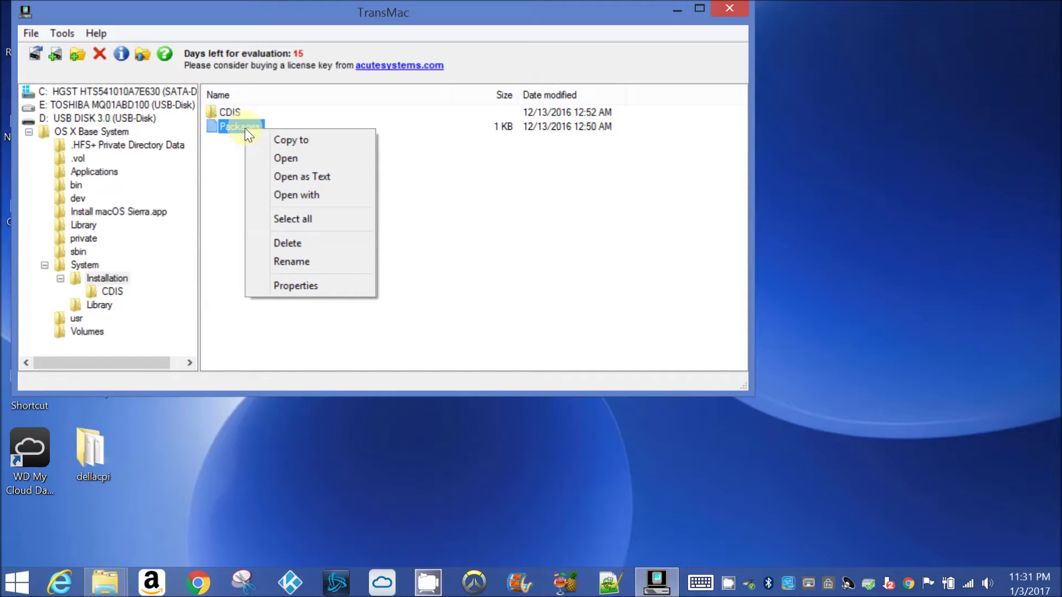
left_click(278, 242)
left_click(355, 223)
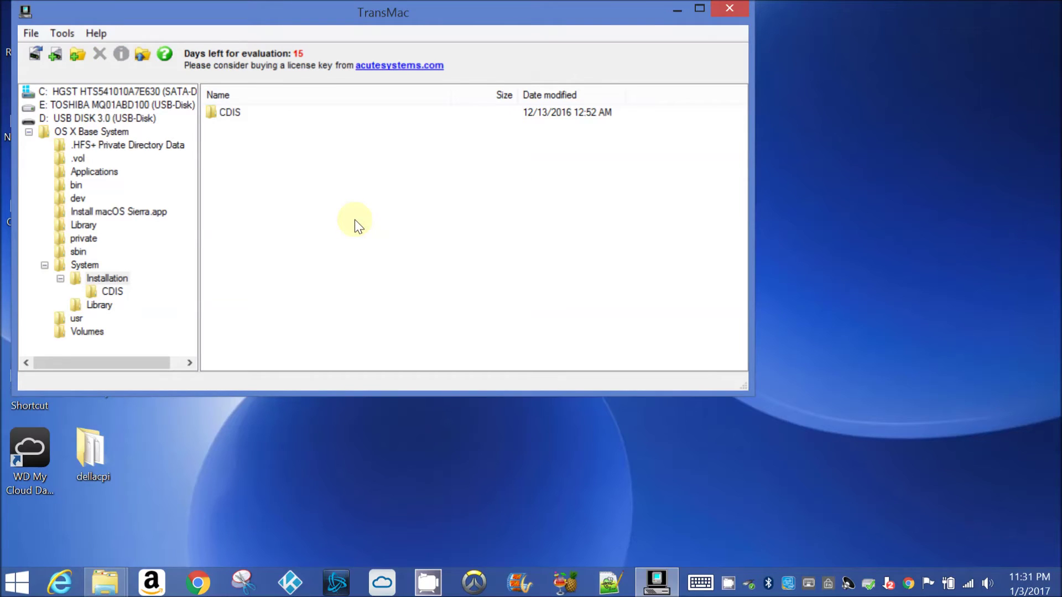
right_click(354, 220)
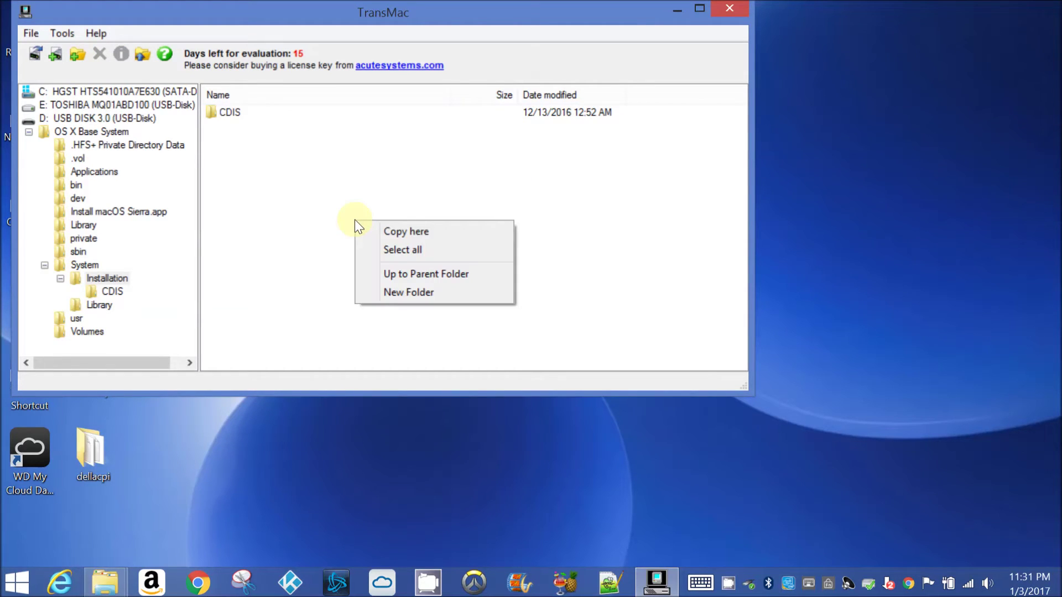
left_click(405, 232)
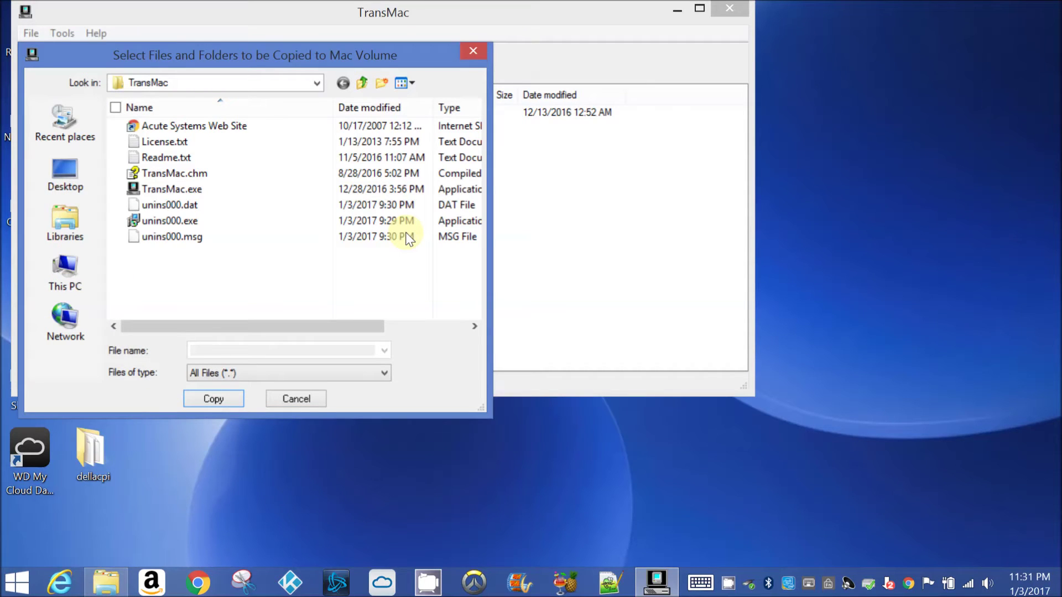
- Set the copy source to Desktop and select Install macOS Sierra.app, cancelling an accidental rename
left_click(322, 83)
left_click(321, 84)
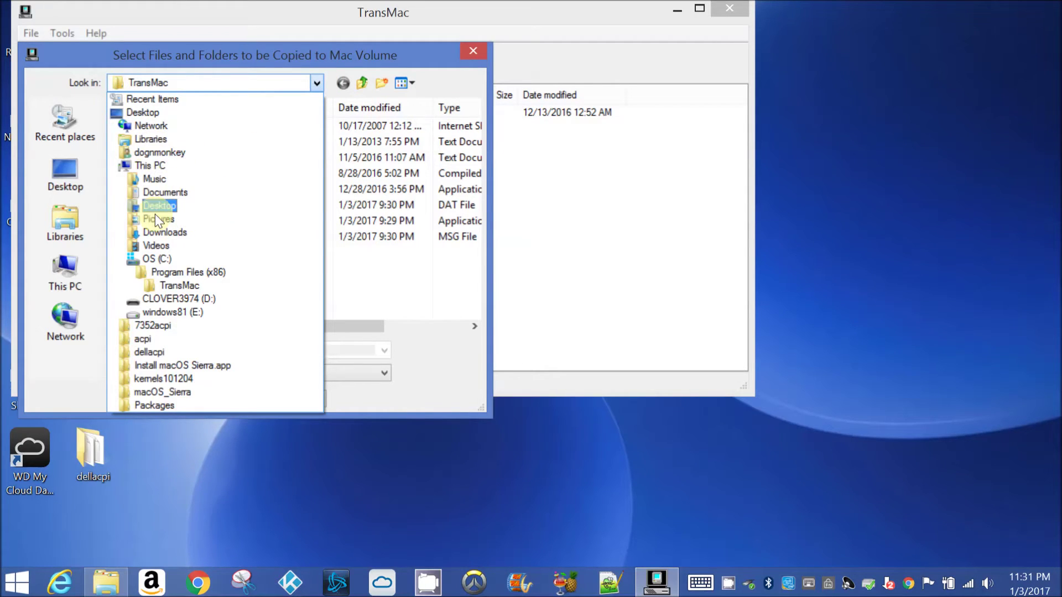
left_click(148, 113)
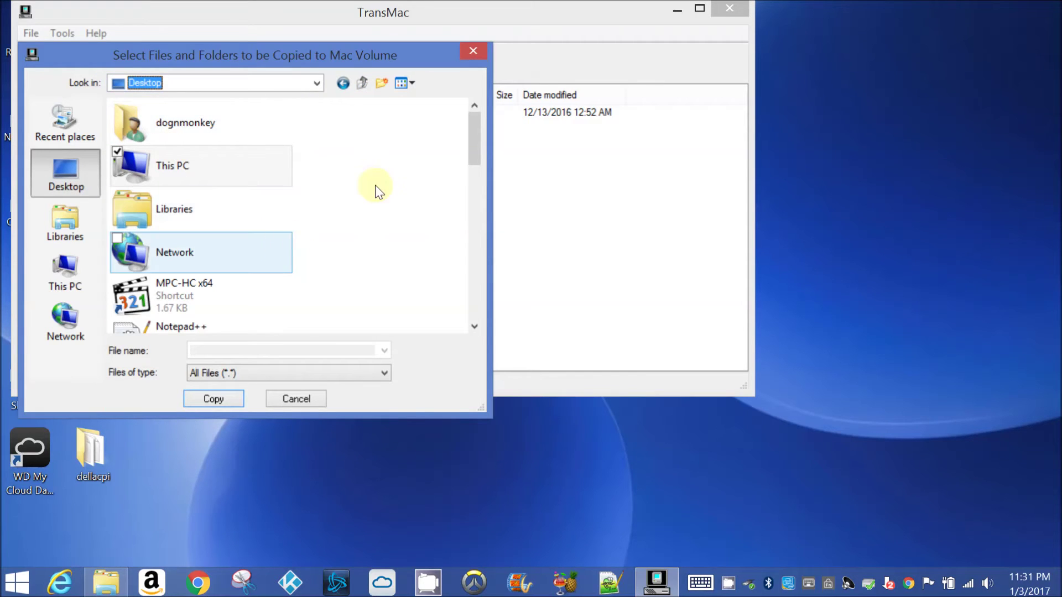
left_click_drag(471, 150, 487, 255)
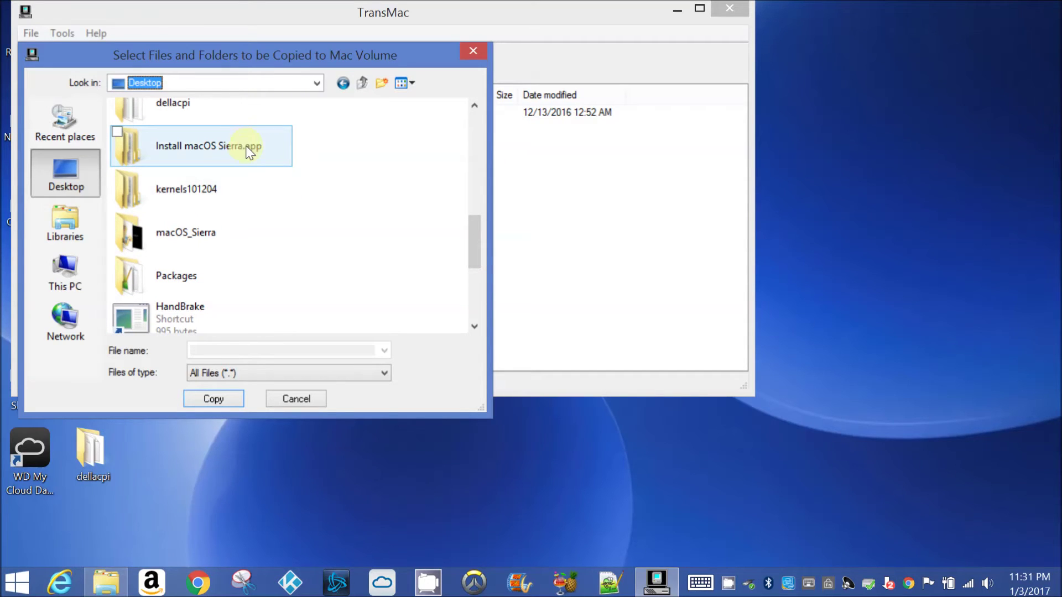
left_click(246, 150)
left_click(246, 145)
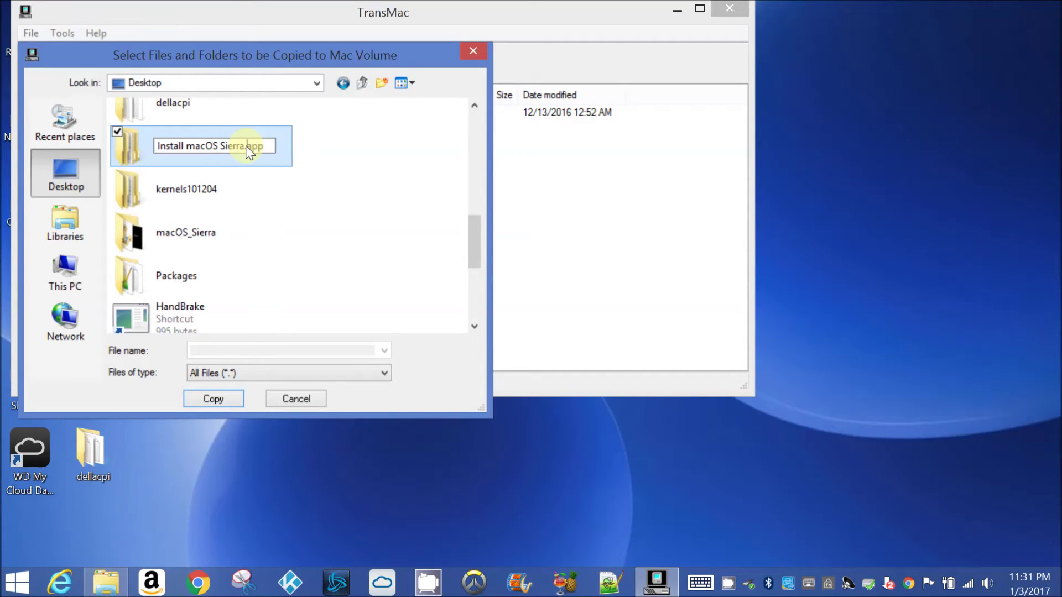
key("Escape")
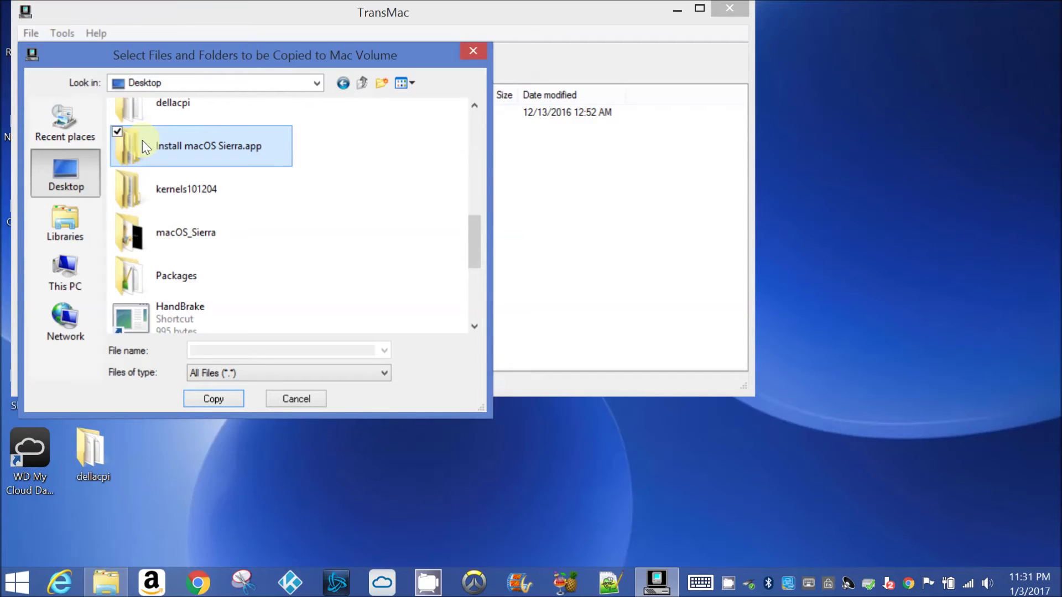
- Copy the Packages folder from Contents > SharedSupport > InstallOS.pkg > 5 > OS X Install ESD
double_click(142, 147)
double_click(164, 128)
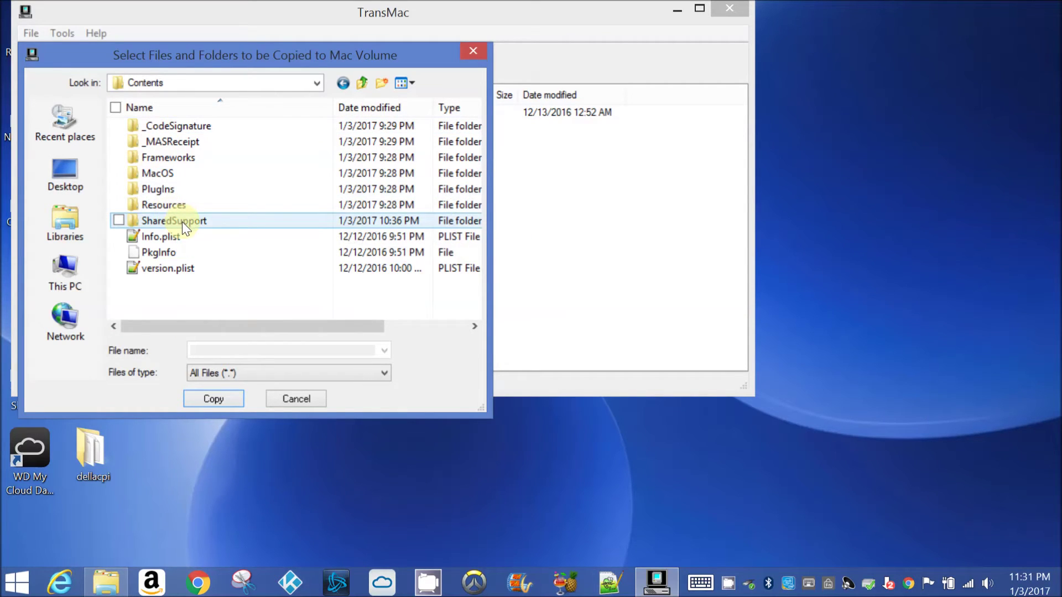
double_click(182, 221)
double_click(180, 129)
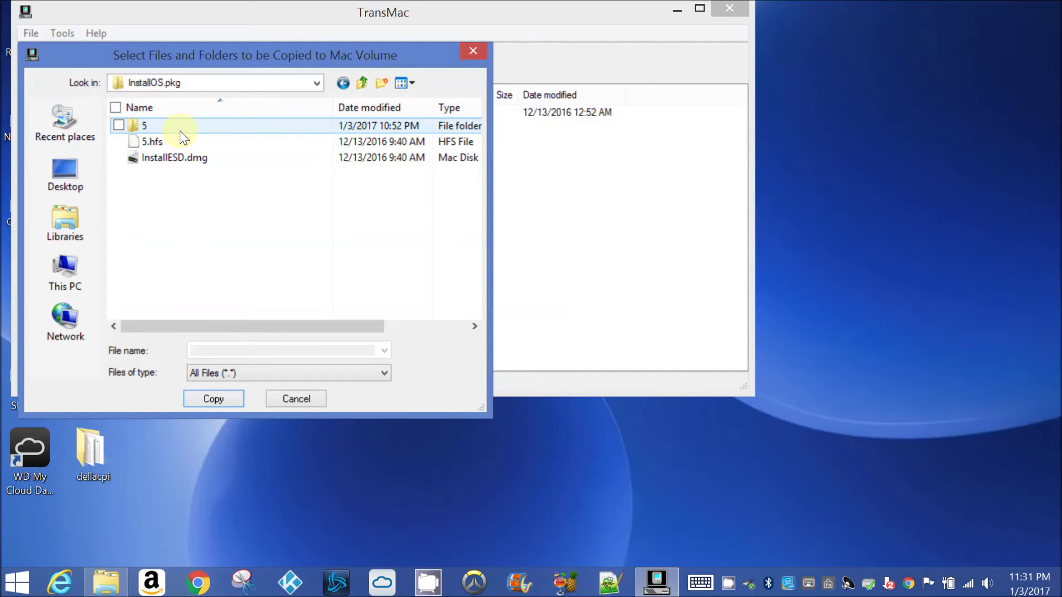
double_click(180, 130)
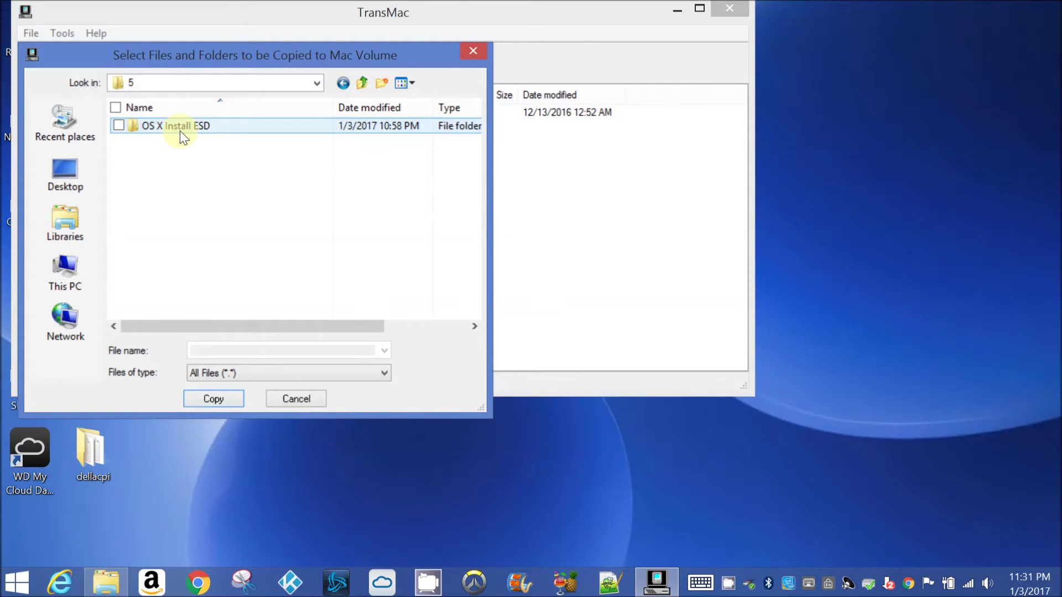
double_click(180, 130)
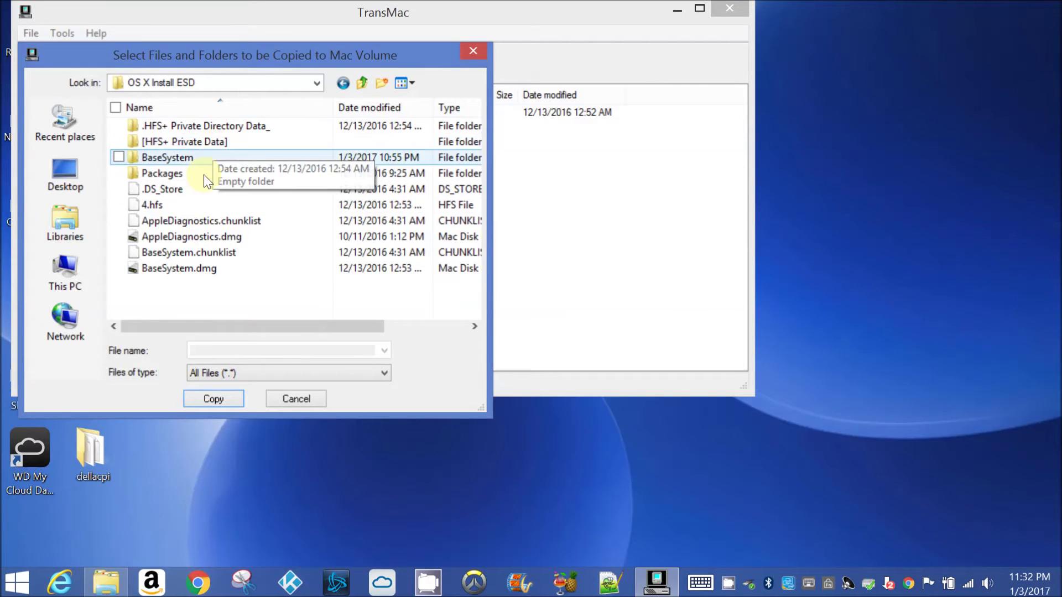
left_click(204, 176)
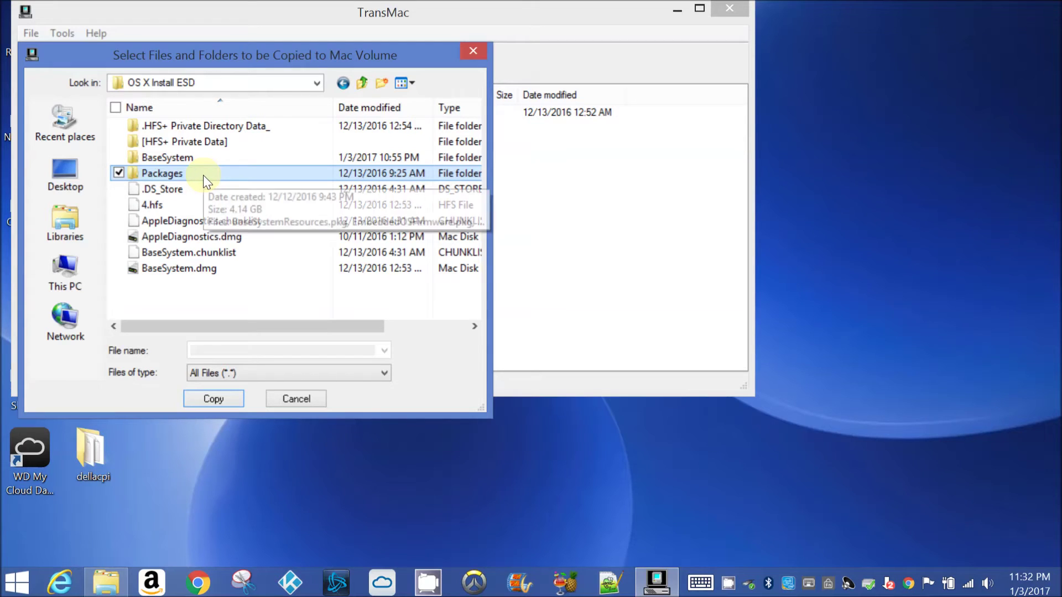
left_click(220, 397)
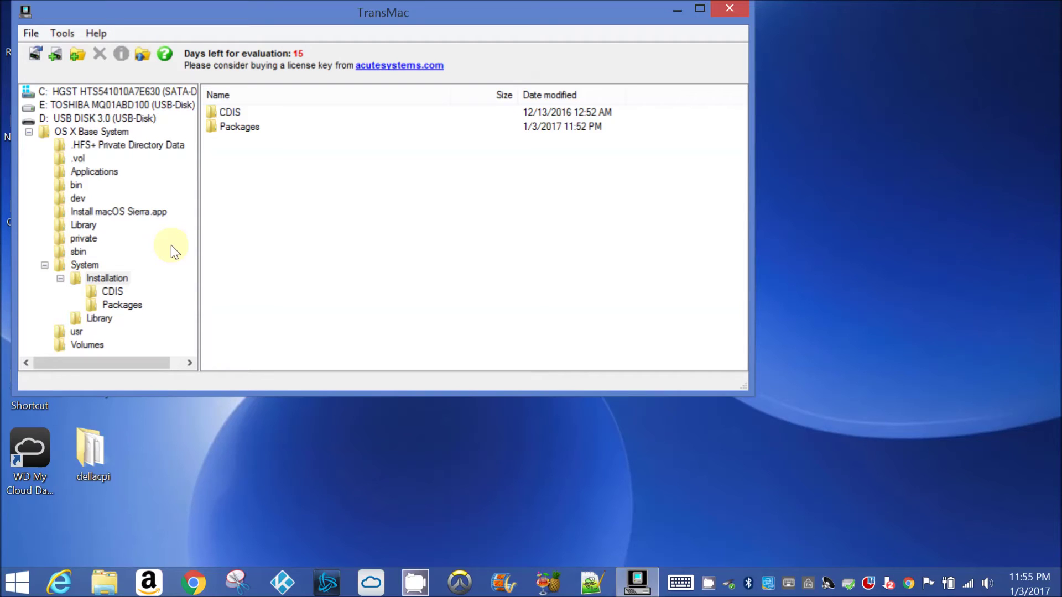
- Reposition the TransMac window, open System > Library, and choose Copy here
left_click_drag(486, 11, 688, 74)
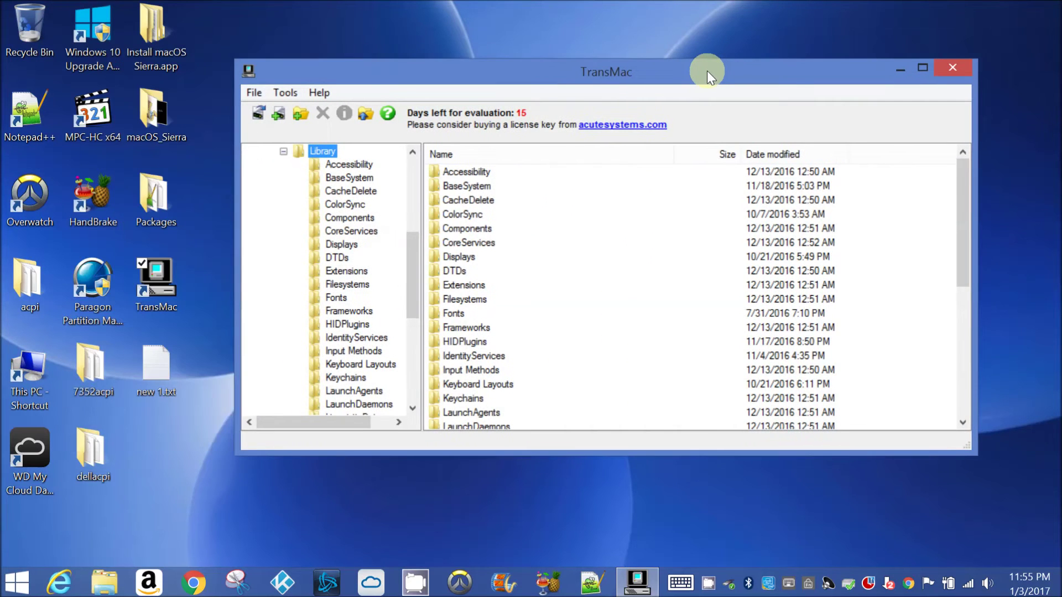
left_click_drag(707, 70, 706, 71)
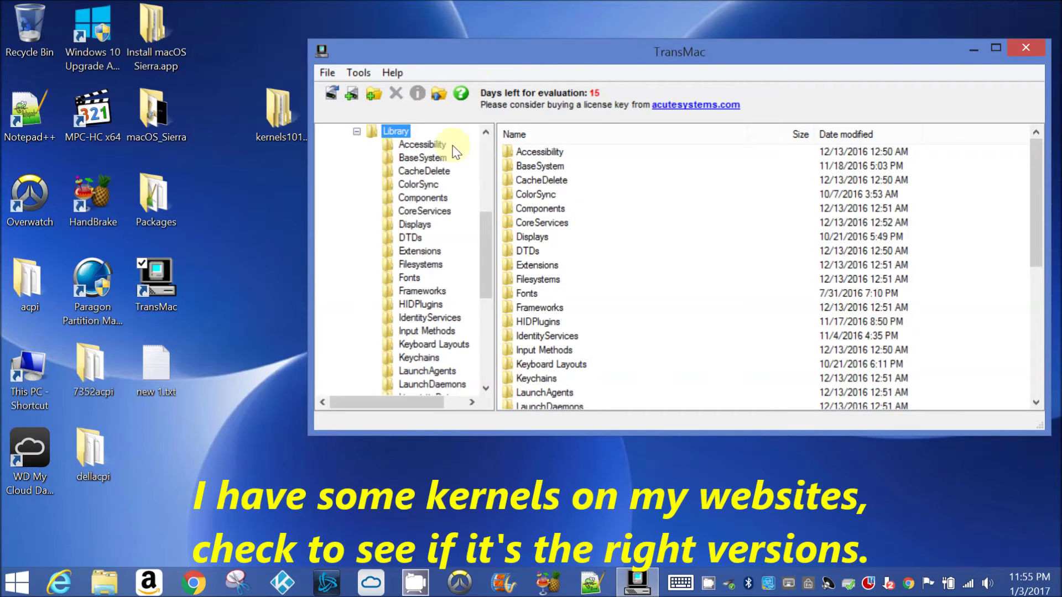
left_click_drag(483, 222, 485, 182)
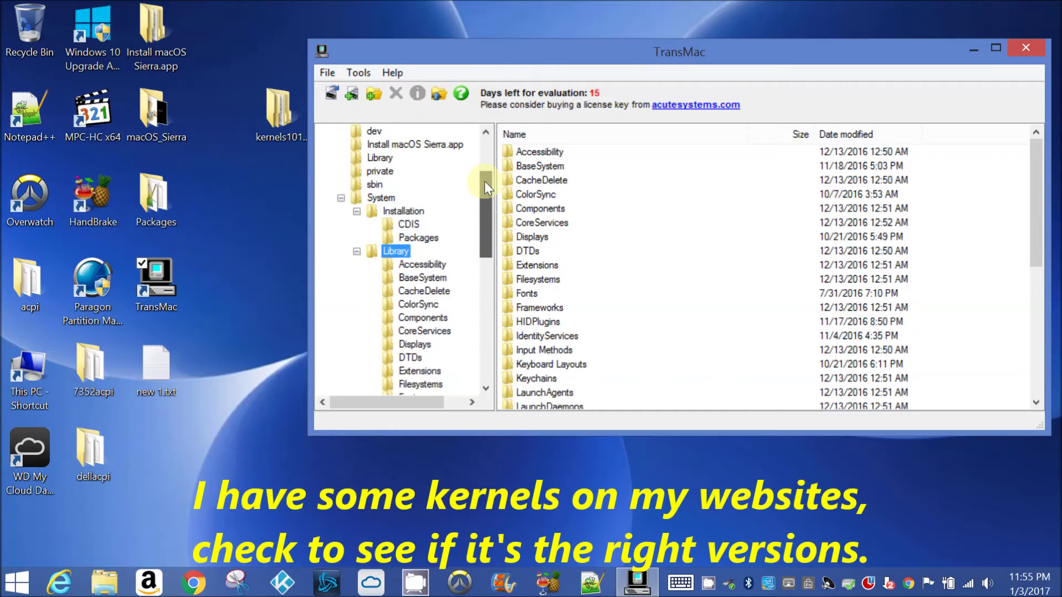
left_click(382, 197)
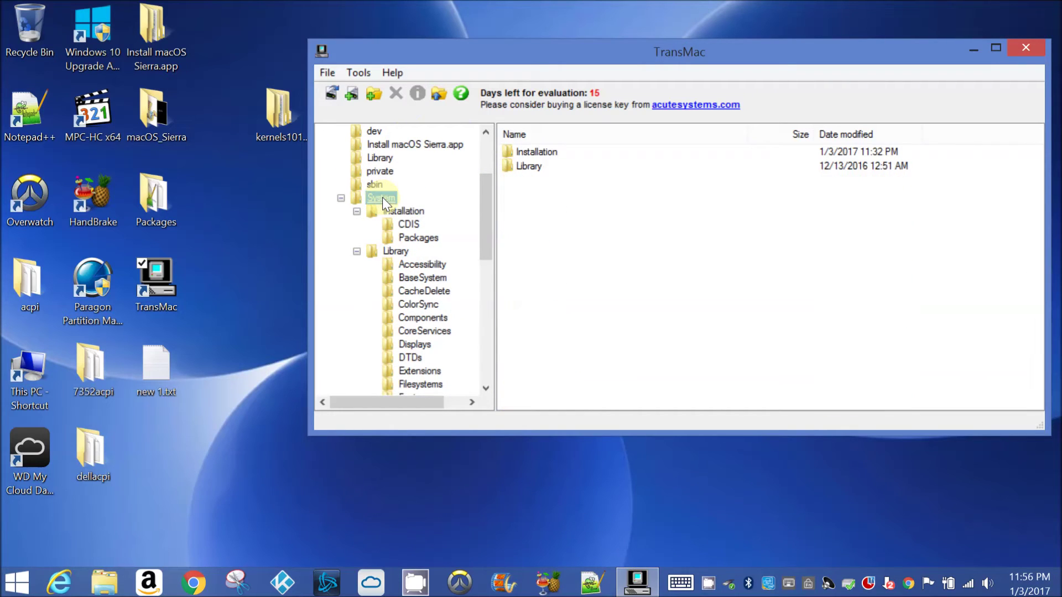
left_click(530, 166)
double_click(530, 166)
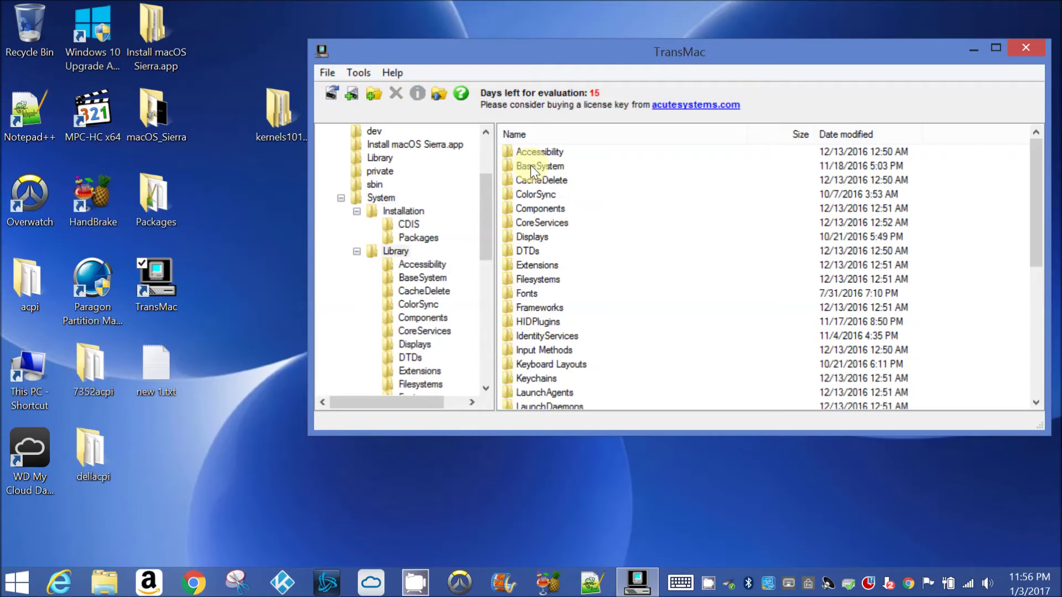
right_click(645, 189)
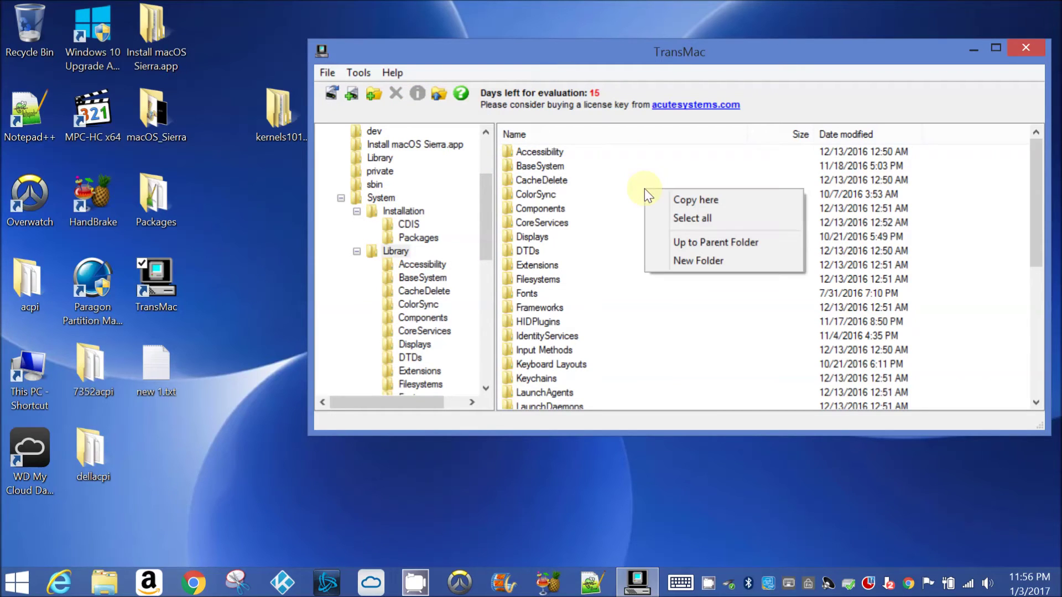
left_click(683, 199)
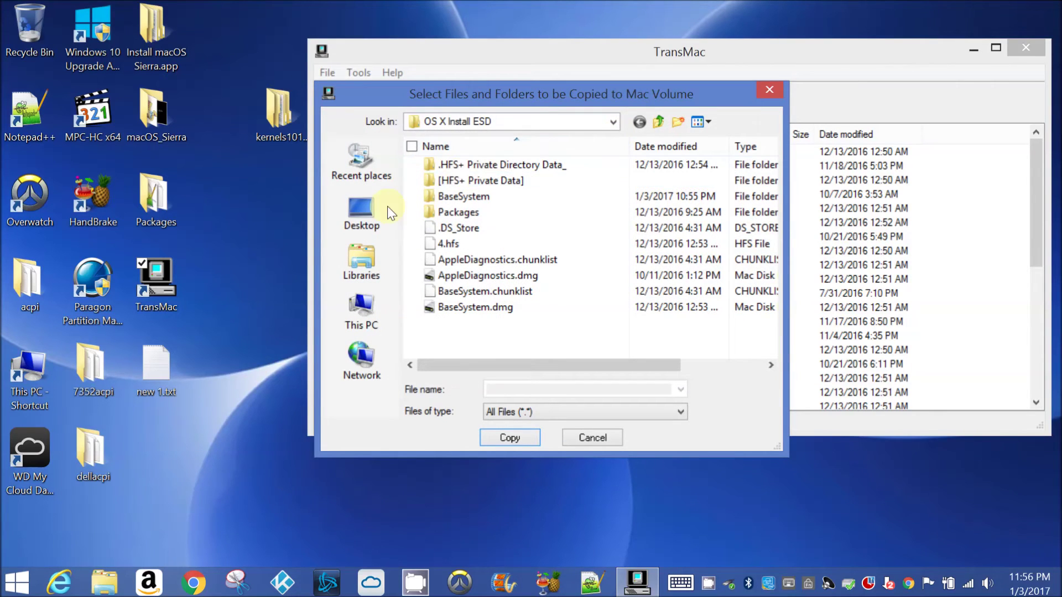
- Copy Kernels from the desktop kernels101204 folder into System/Library, then select the new Kernels folder
left_click(380, 207)
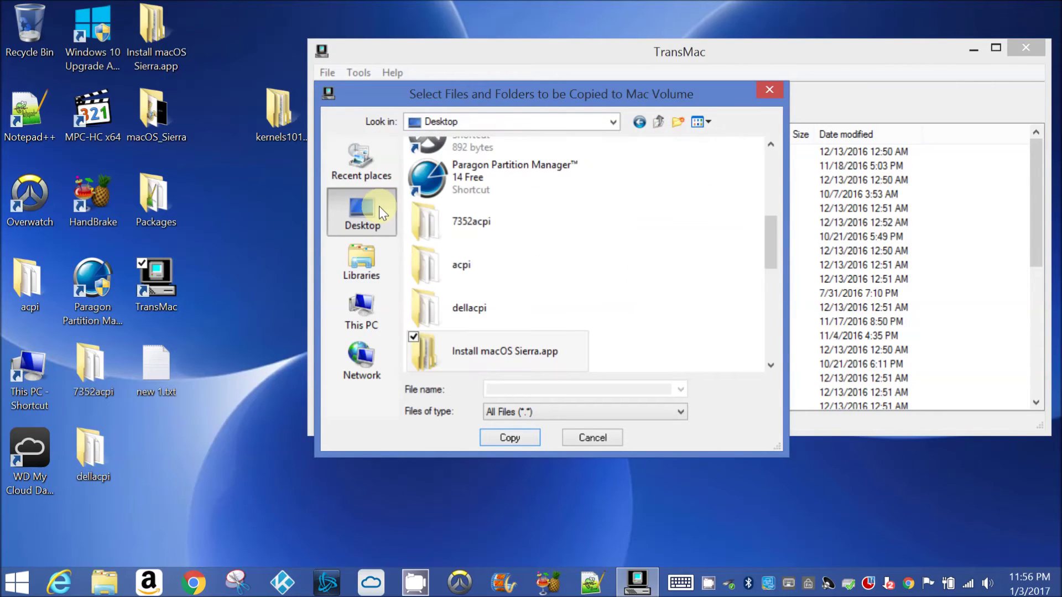
mouse_move(769, 233)
left_mouse_down()
mouse_move(771, 147)
mouse_move(774, 283)
left_mouse_up()
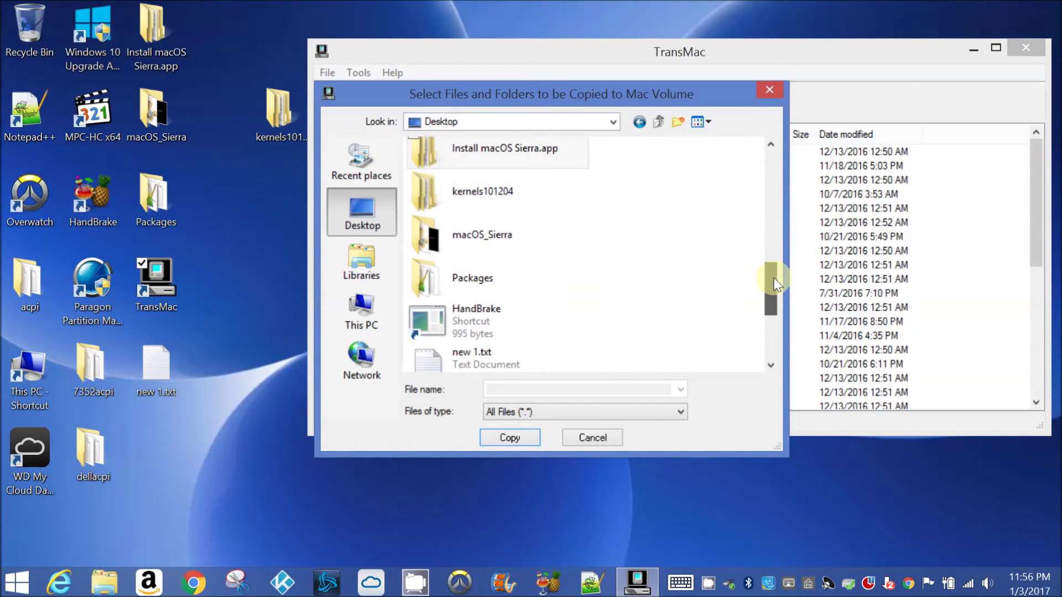
double_click(518, 193)
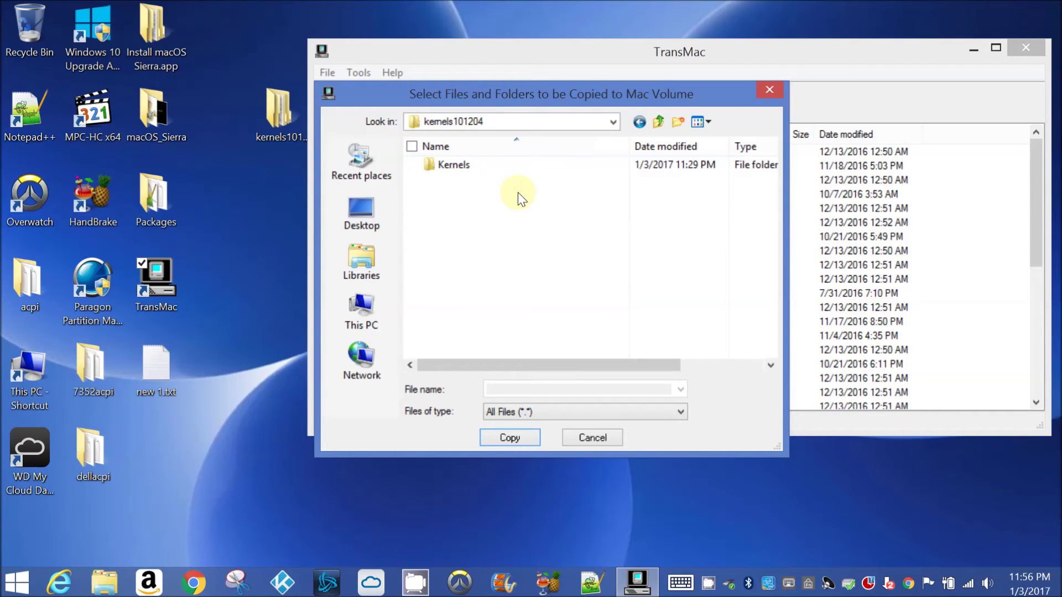
left_click(493, 161)
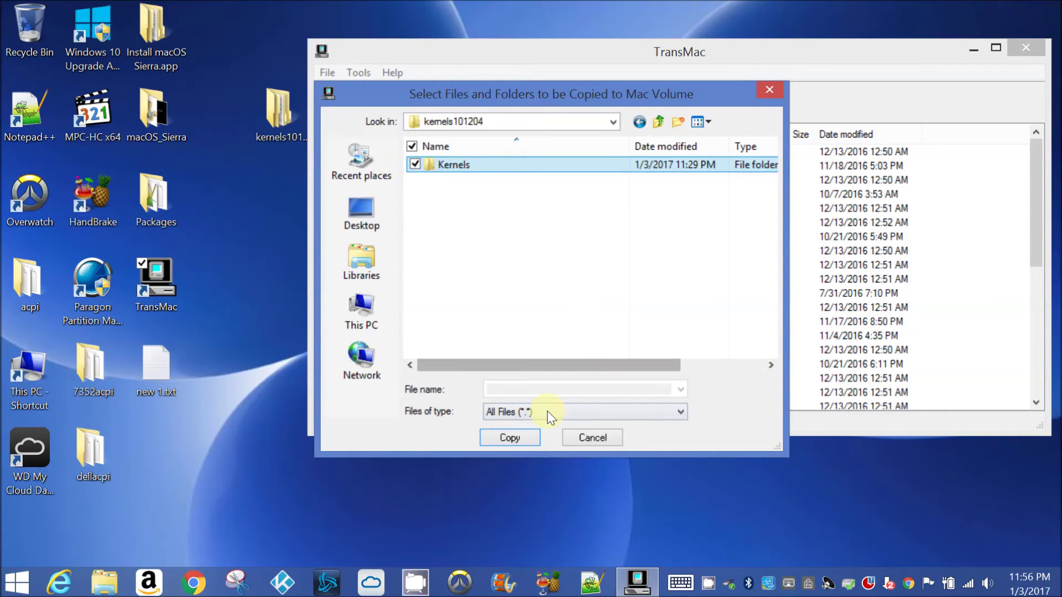
left_click(516, 436)
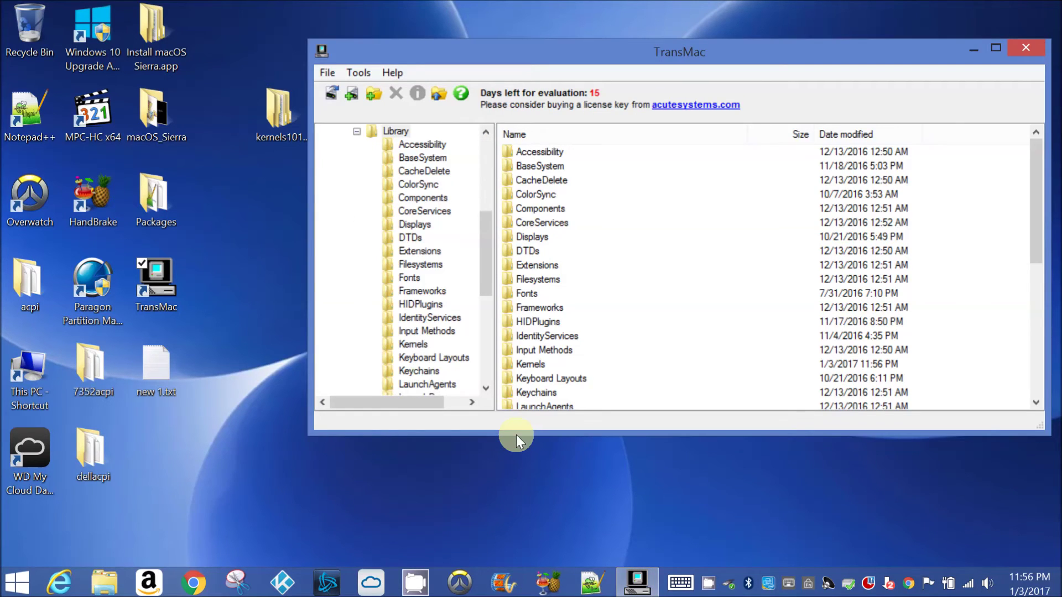
left_click(532, 367)
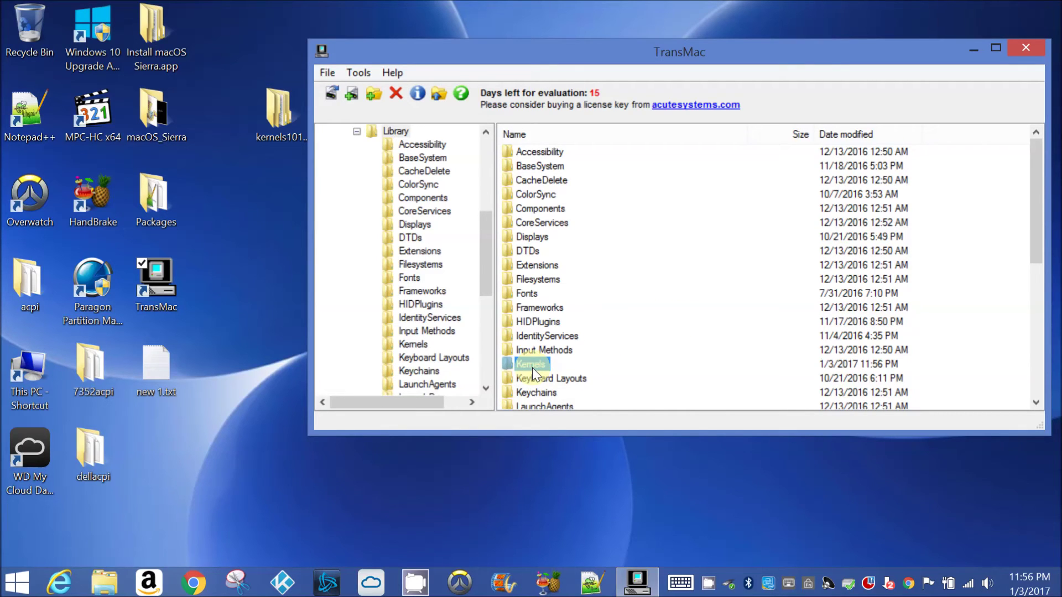
left_click_drag(488, 249, 490, 173)
- Show the OS X Base System root listing Applications, System, usr and Volumes
left_click(405, 170)
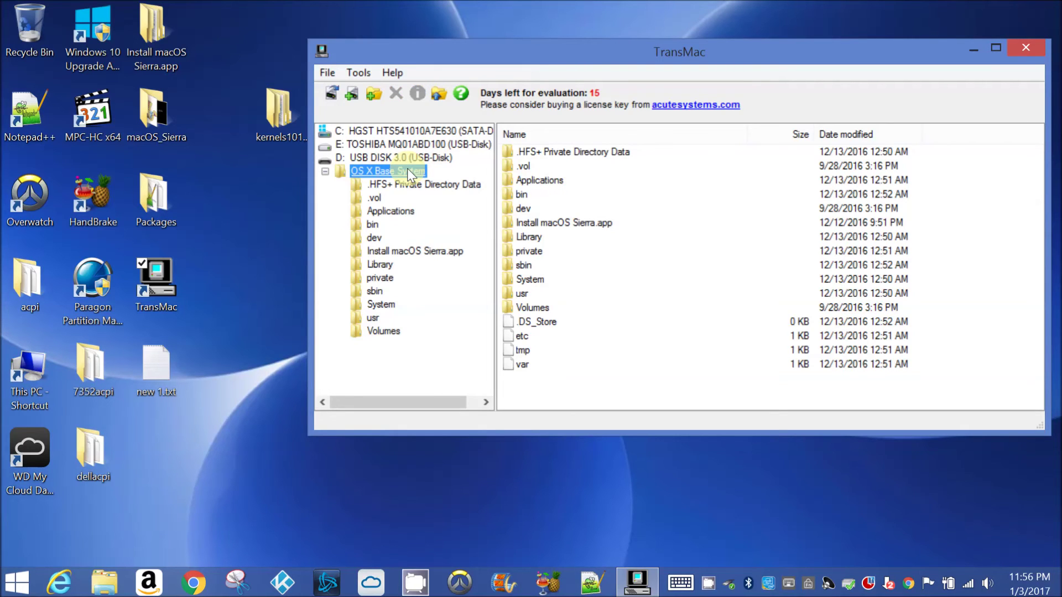
- Copy files into the volume root, browsing to Install macOS Sierra.app's OS X Install ESD folder
right_click(607, 350)
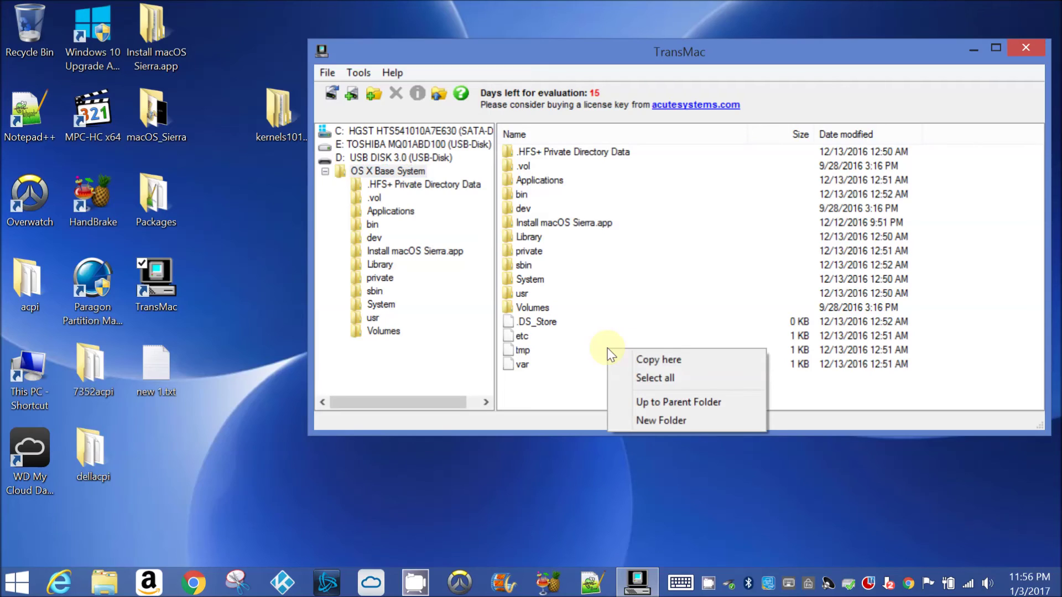
left_click(656, 359)
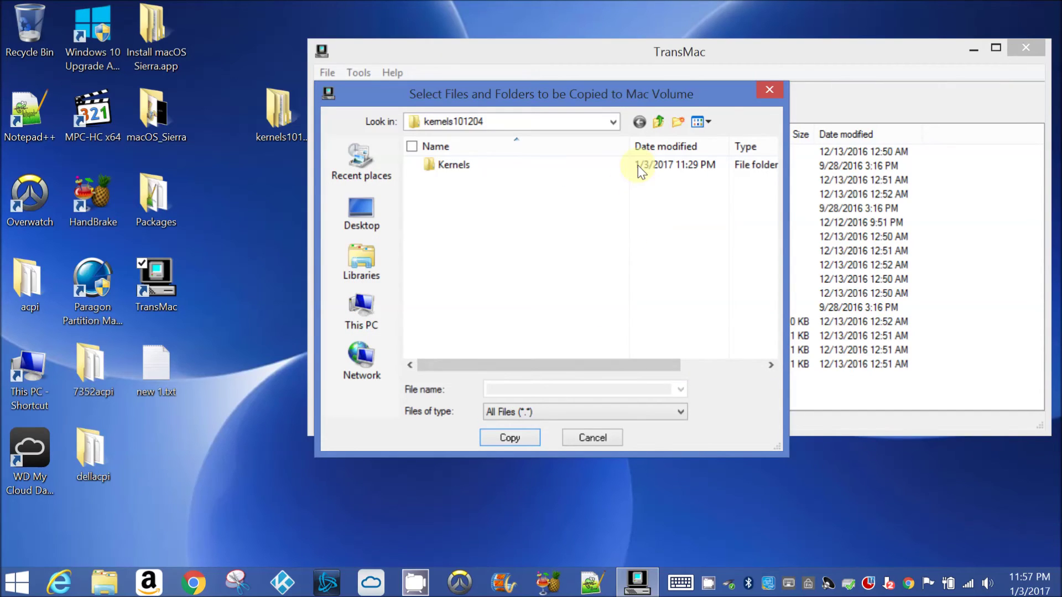
left_click(657, 123)
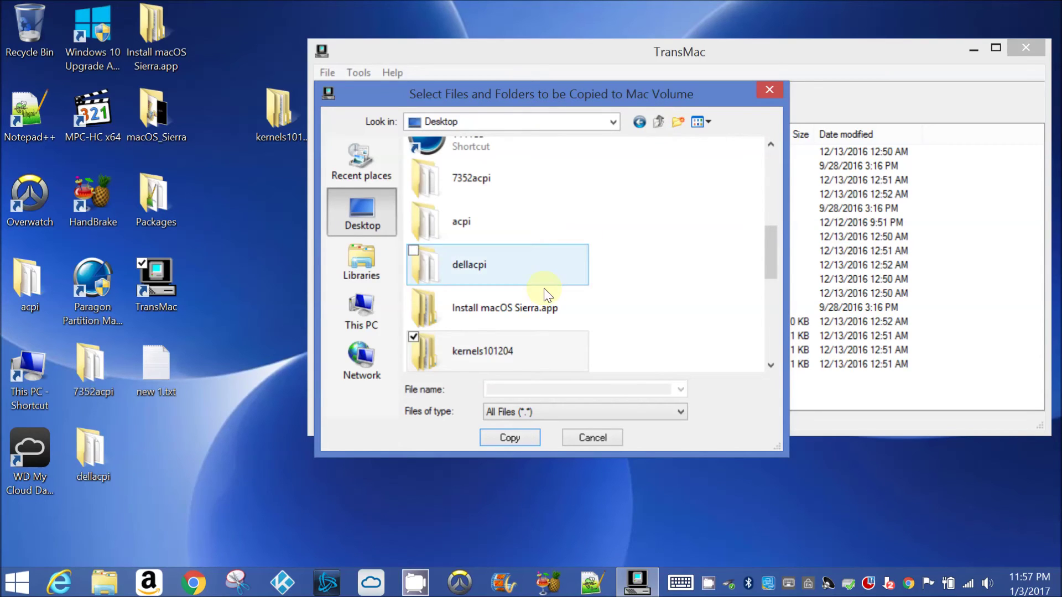
double_click(535, 311)
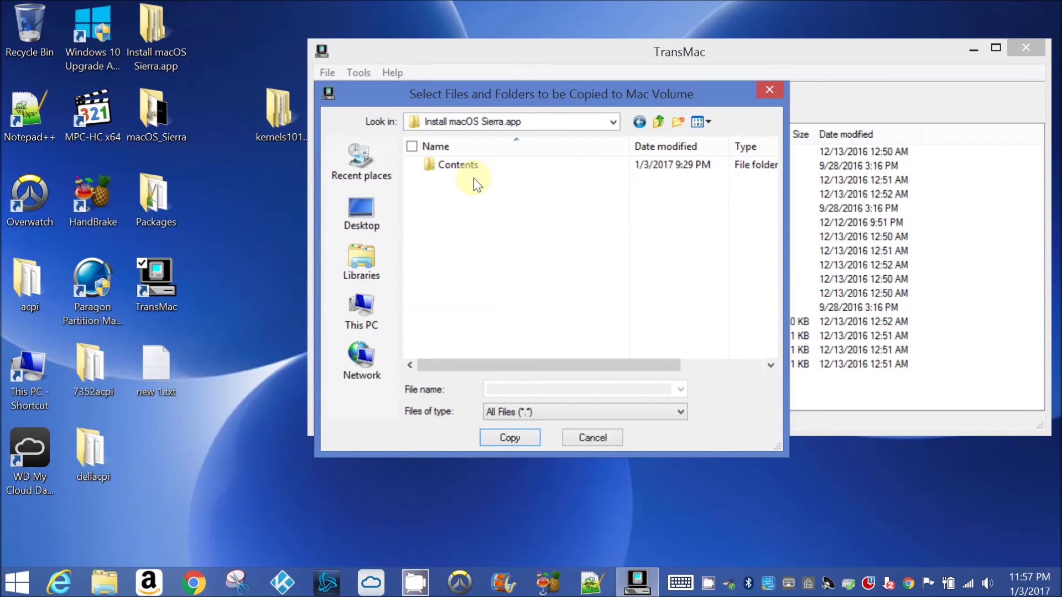
double_click(467, 166)
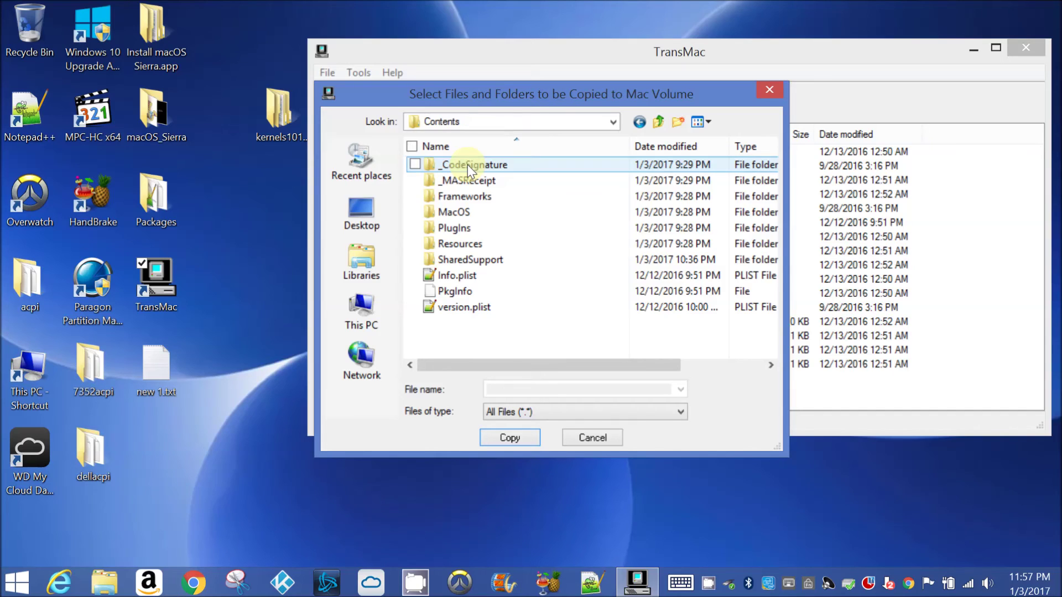
double_click(477, 261)
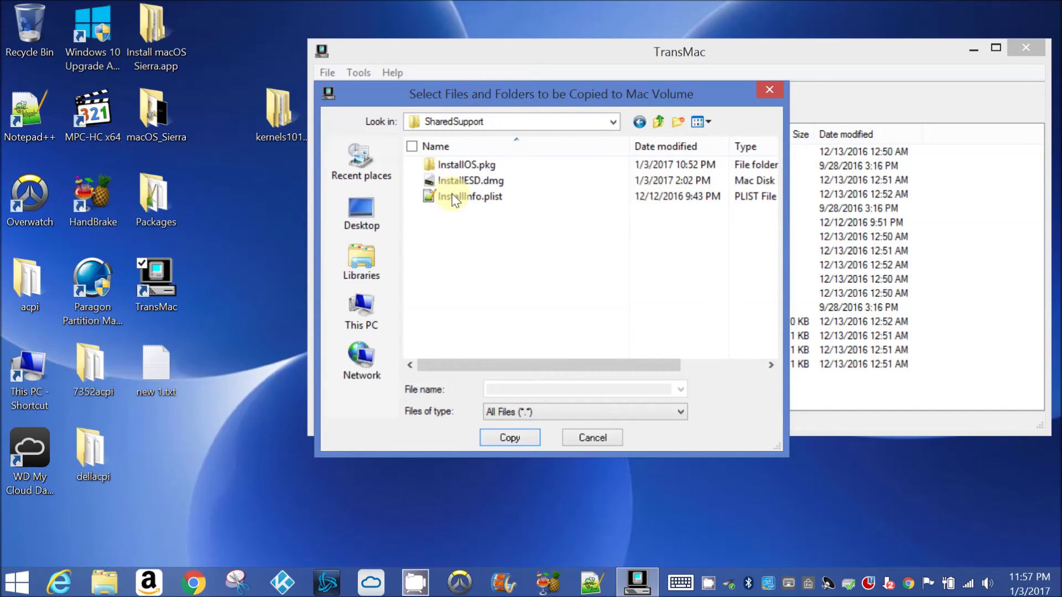
double_click(475, 164)
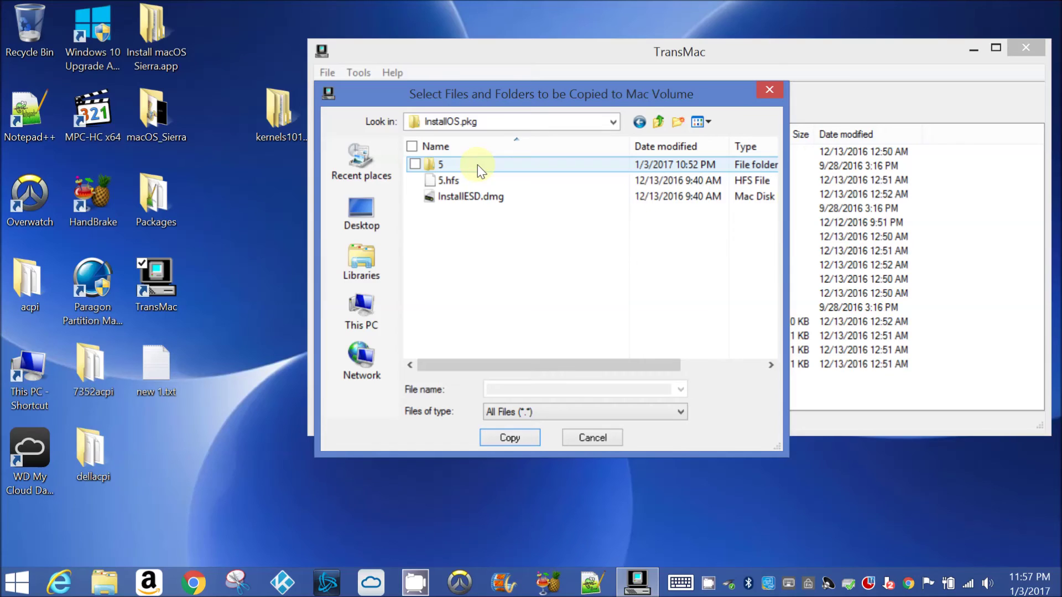
double_click(477, 165)
double_click(477, 164)
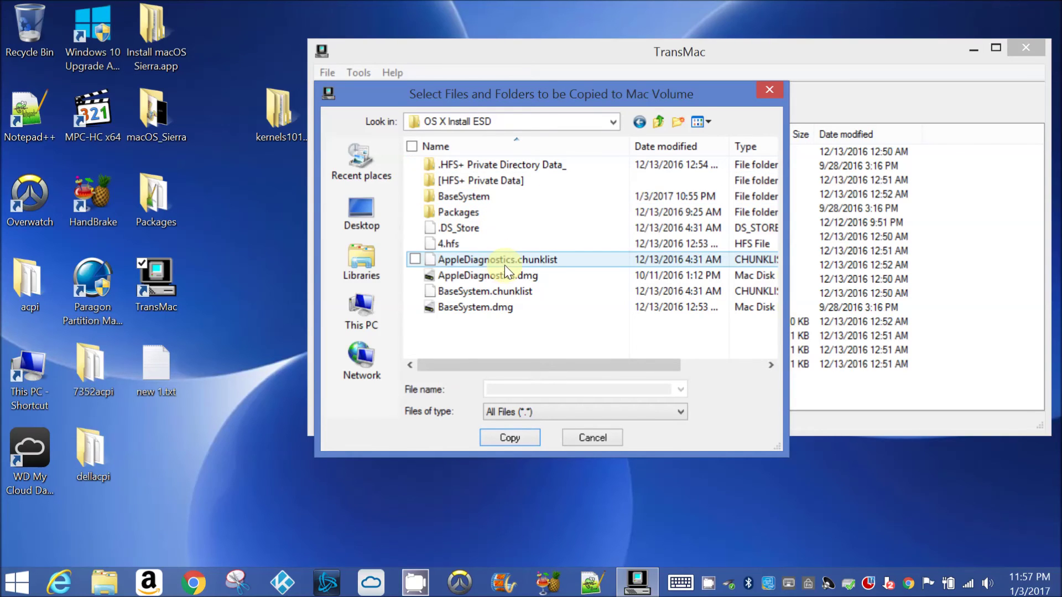
- Mark the four AppleDiagnostics and BaseSystem dmg and chunklist files and start the 469 MB copy
left_click(504, 264)
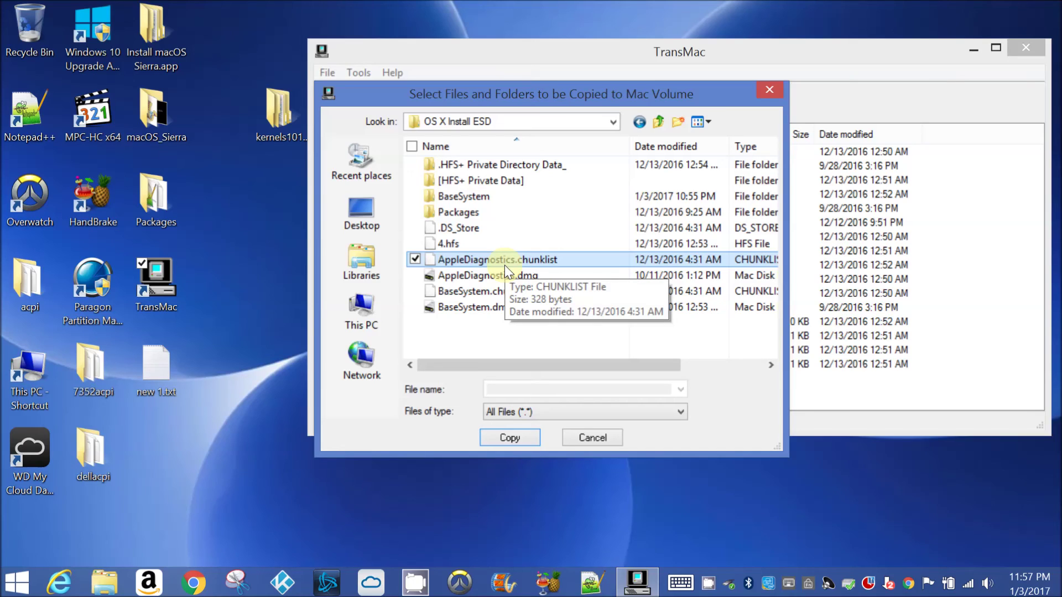
key("Down")
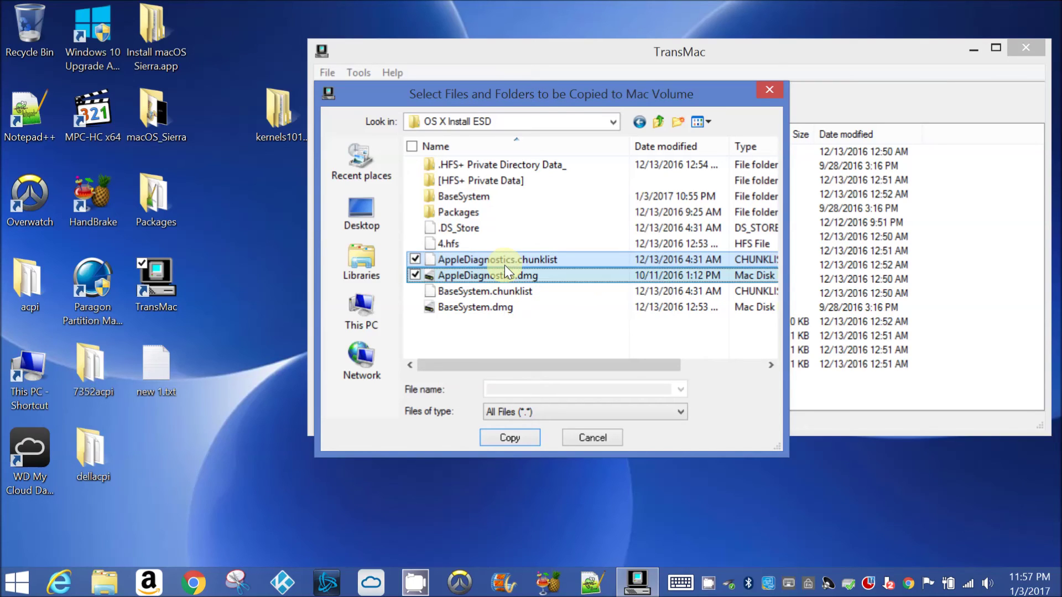
key("shift+Down")
key("Down")
key("shift+Up")
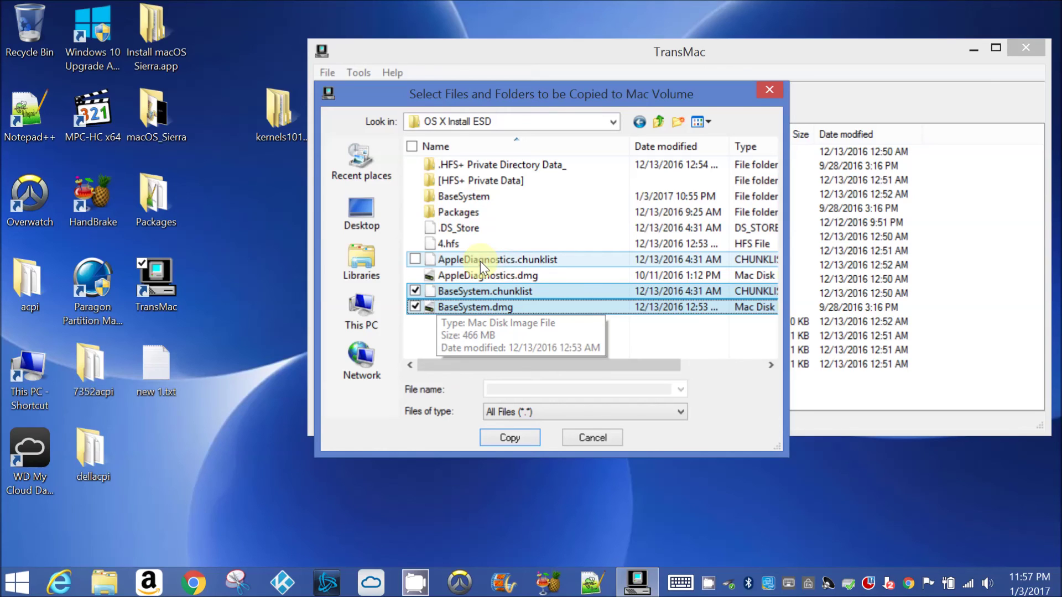
left_click(414, 276)
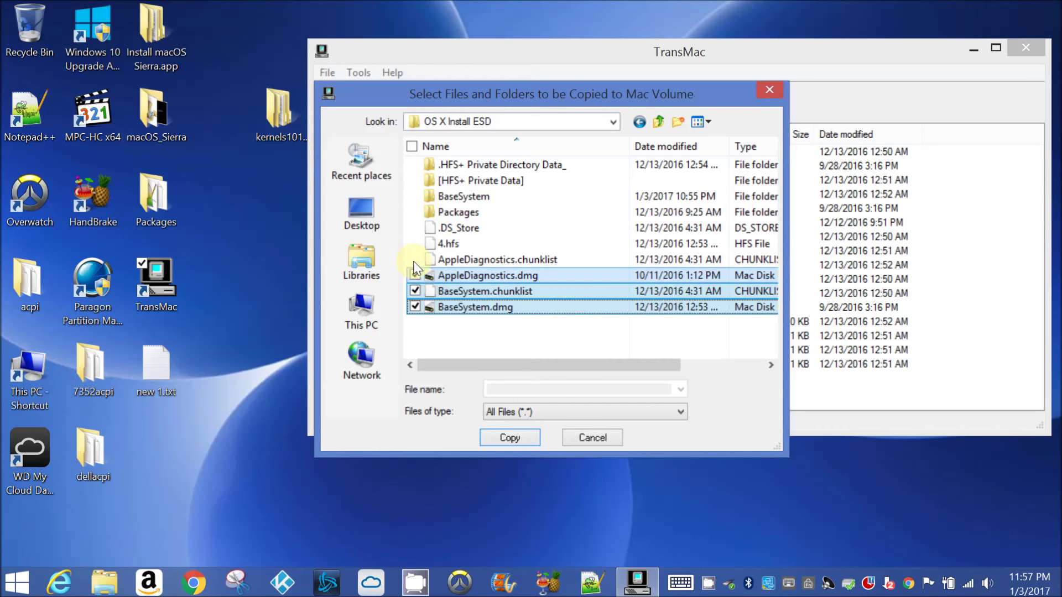
left_click(413, 261)
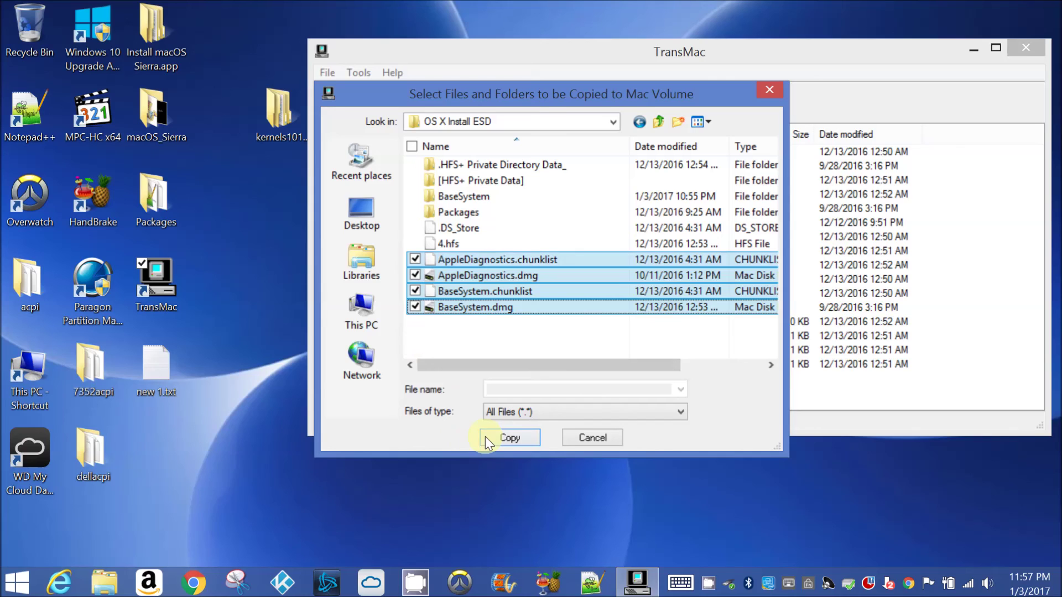
left_click(501, 437)
left_click(500, 439)
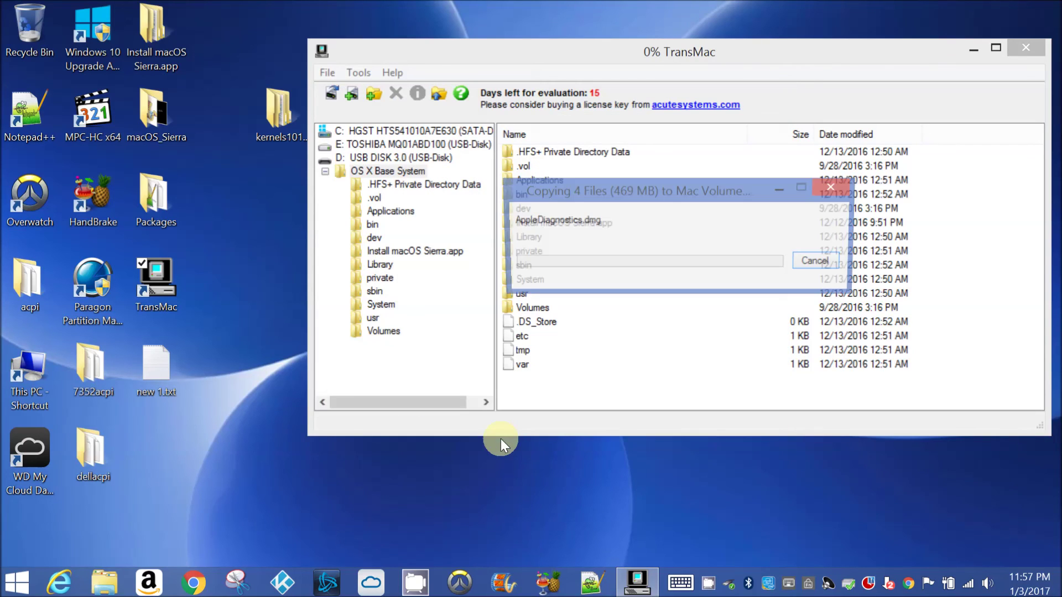